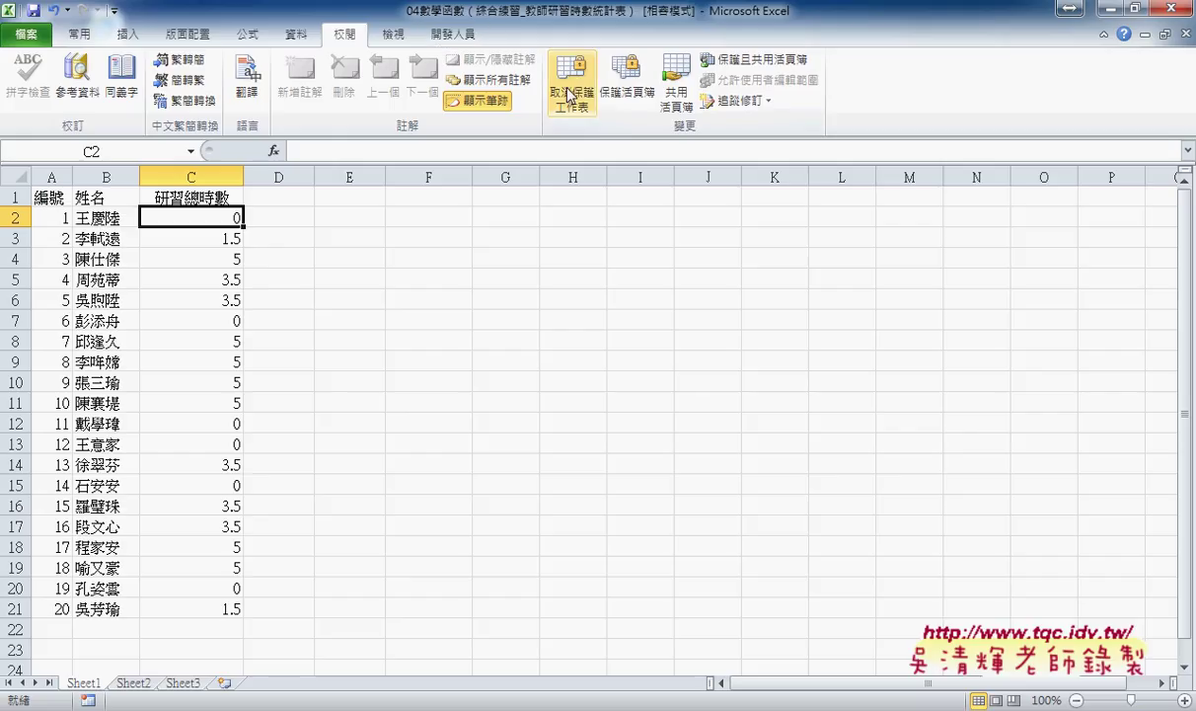
# - Unprotect Sheet1, then protect it again with a password that is entered and confirmed
pyautogui.click(583, 107)
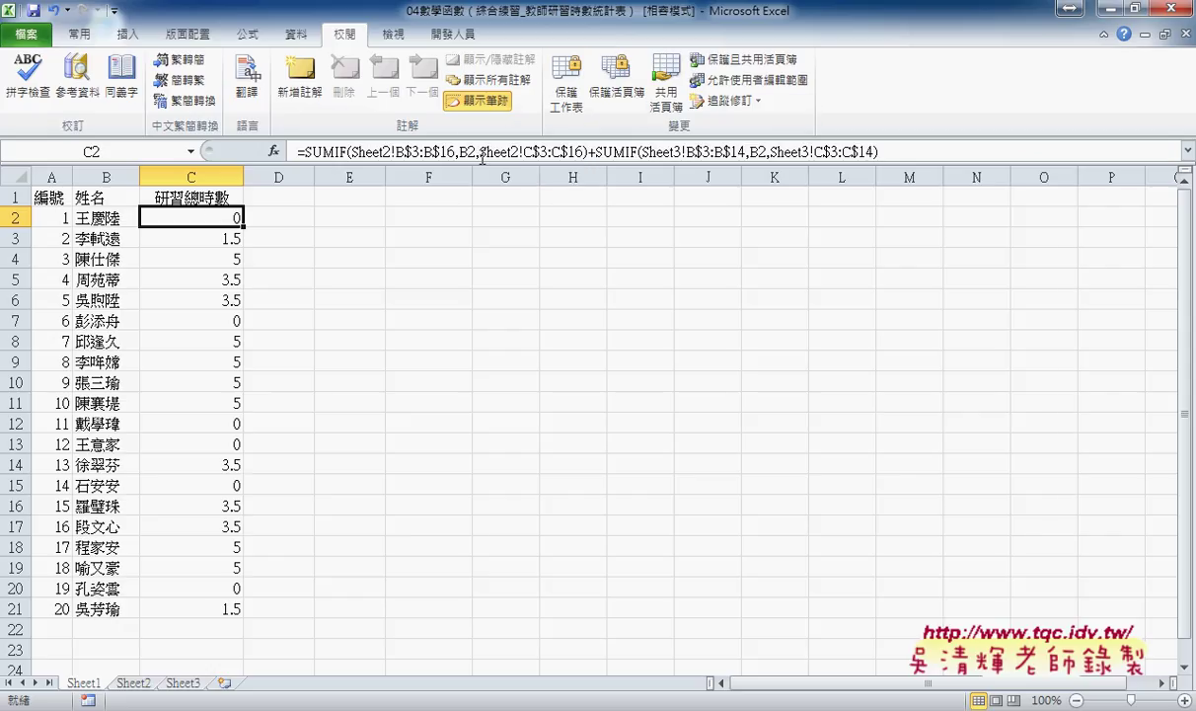
pyautogui.click(566, 91)
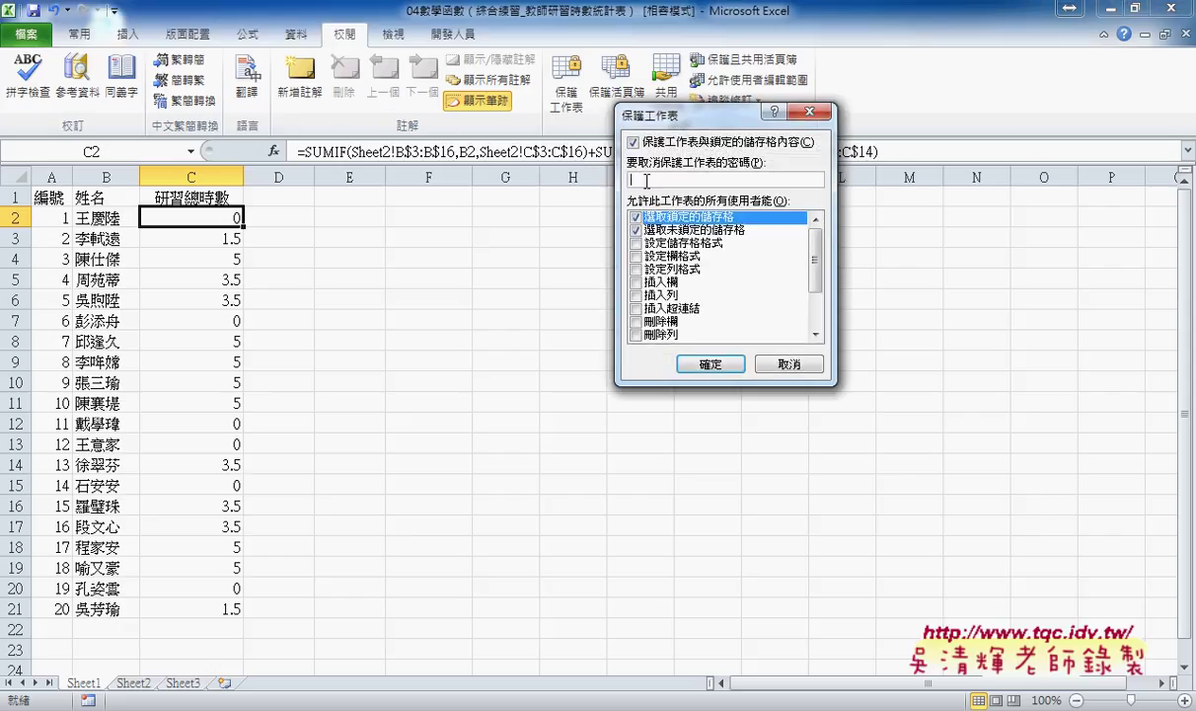
pyautogui.press('Return')
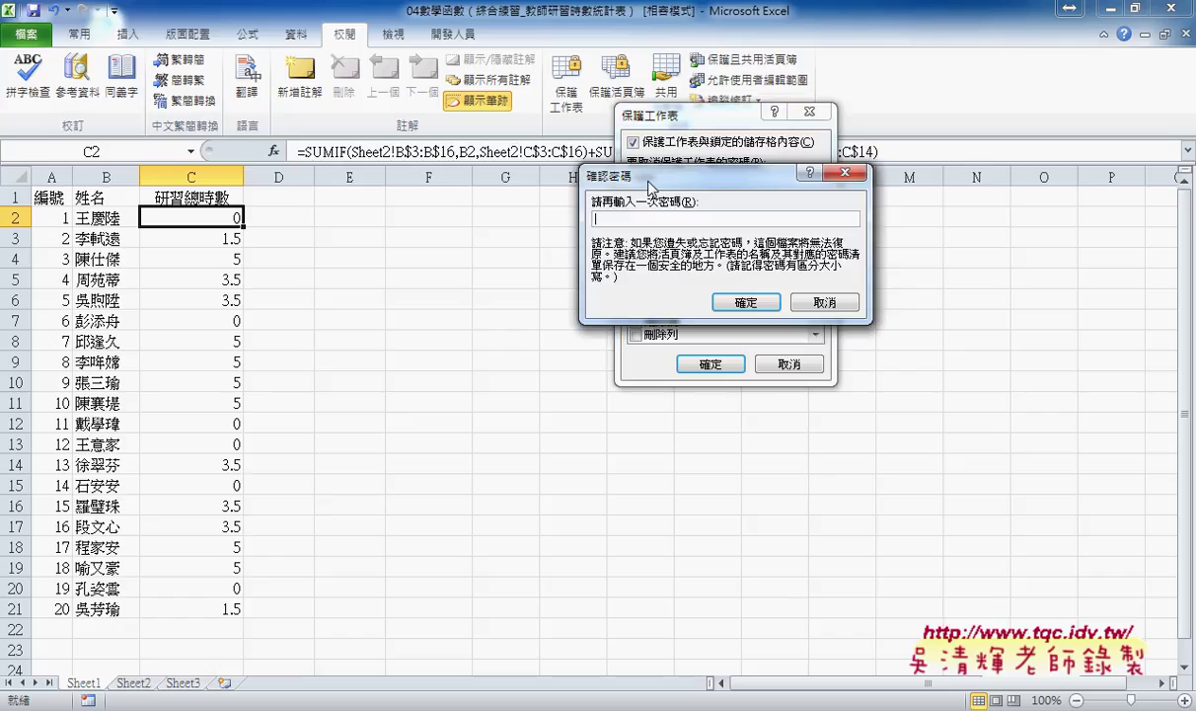
pyautogui.press('Return')
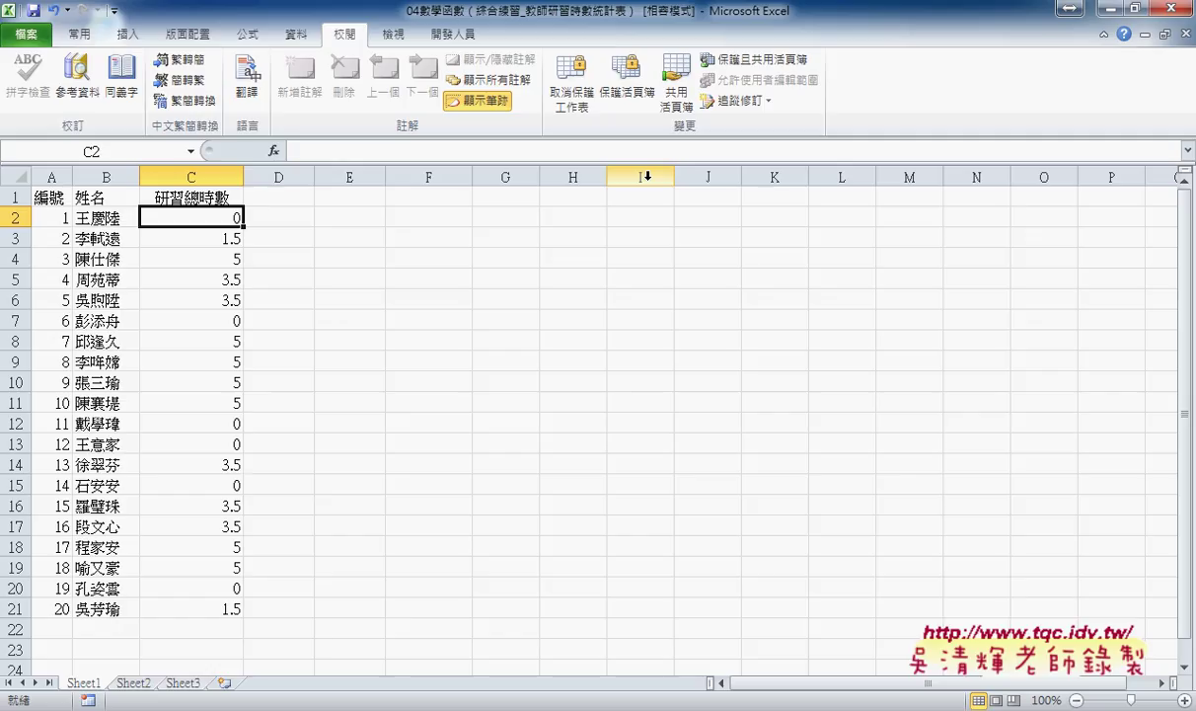
# - Dismiss the error from a wrong password, then unprotect Sheet1 with the correct sheet password
pyautogui.click(573, 93)
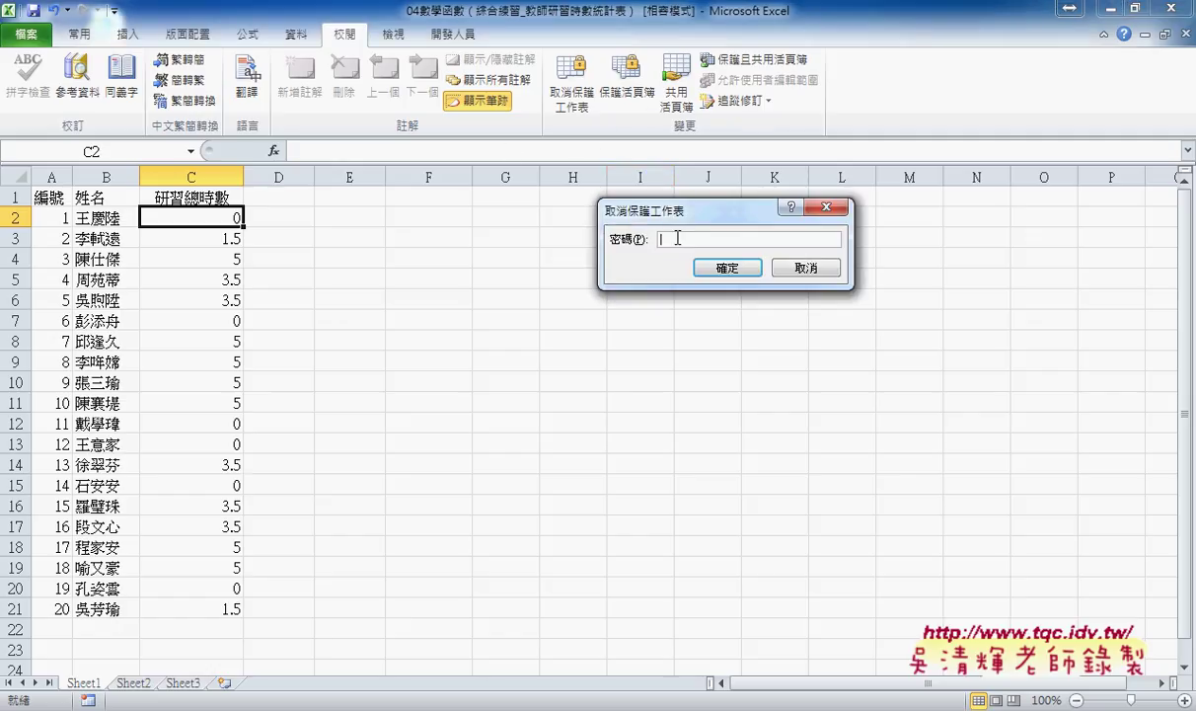
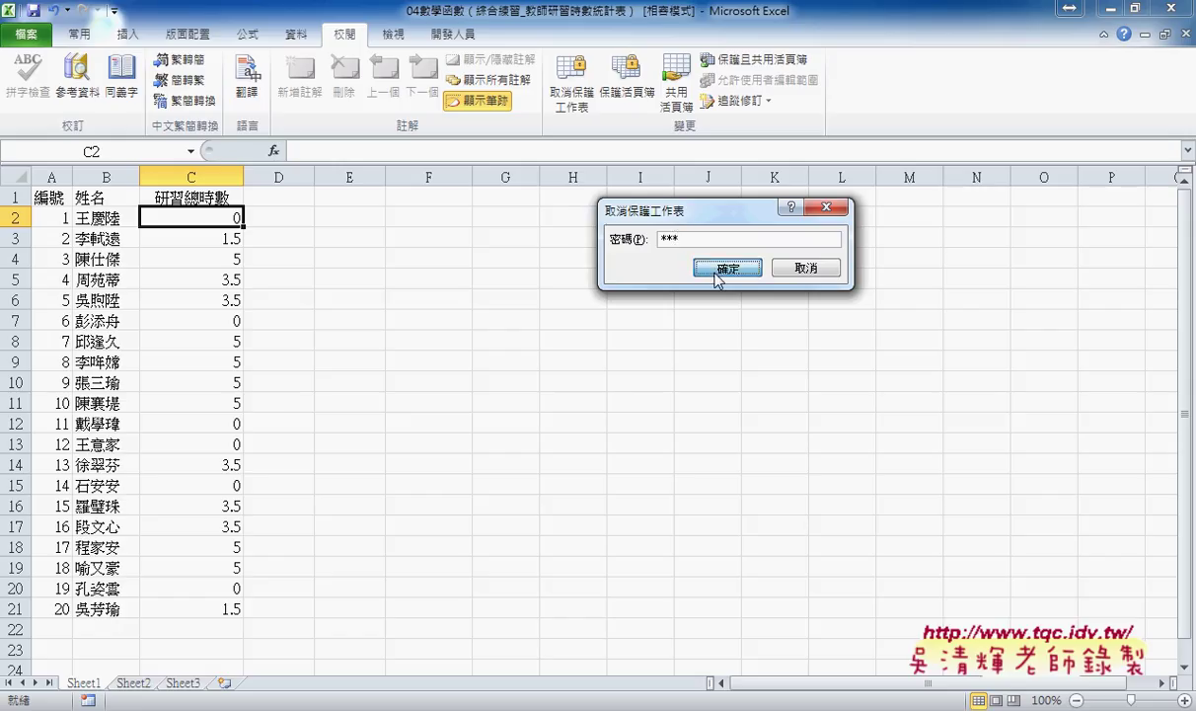
pyautogui.click(722, 271)
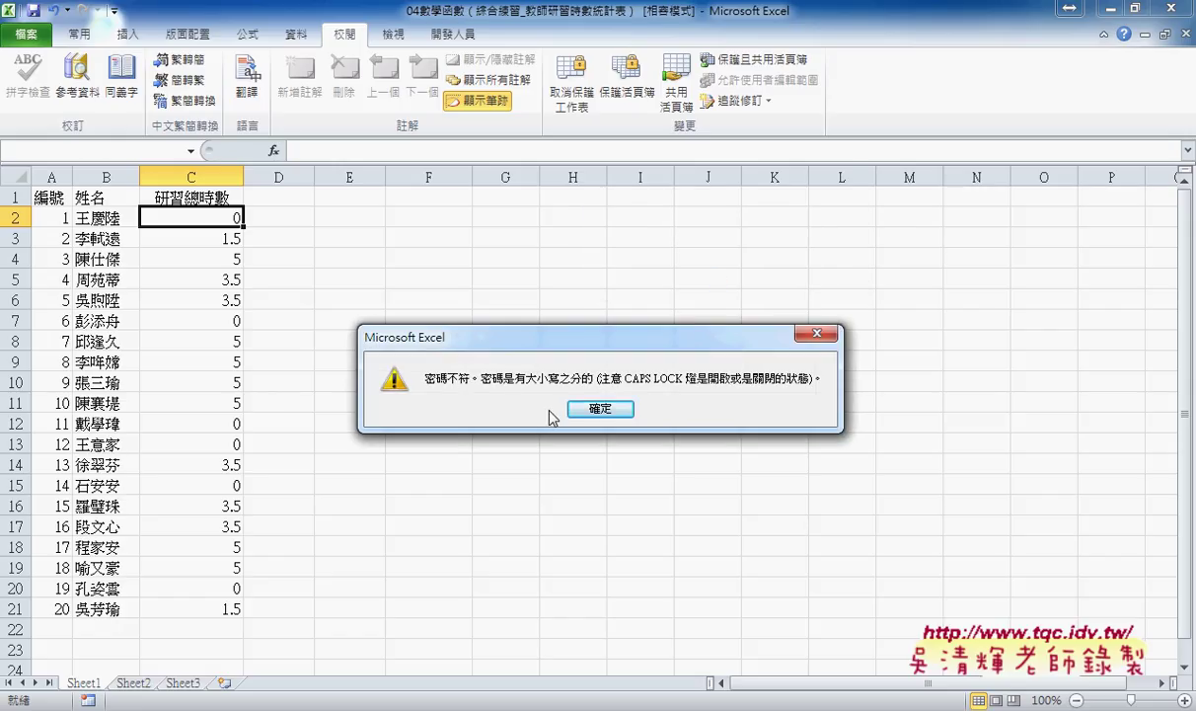
pyautogui.click(599, 408)
pyautogui.click(584, 91)
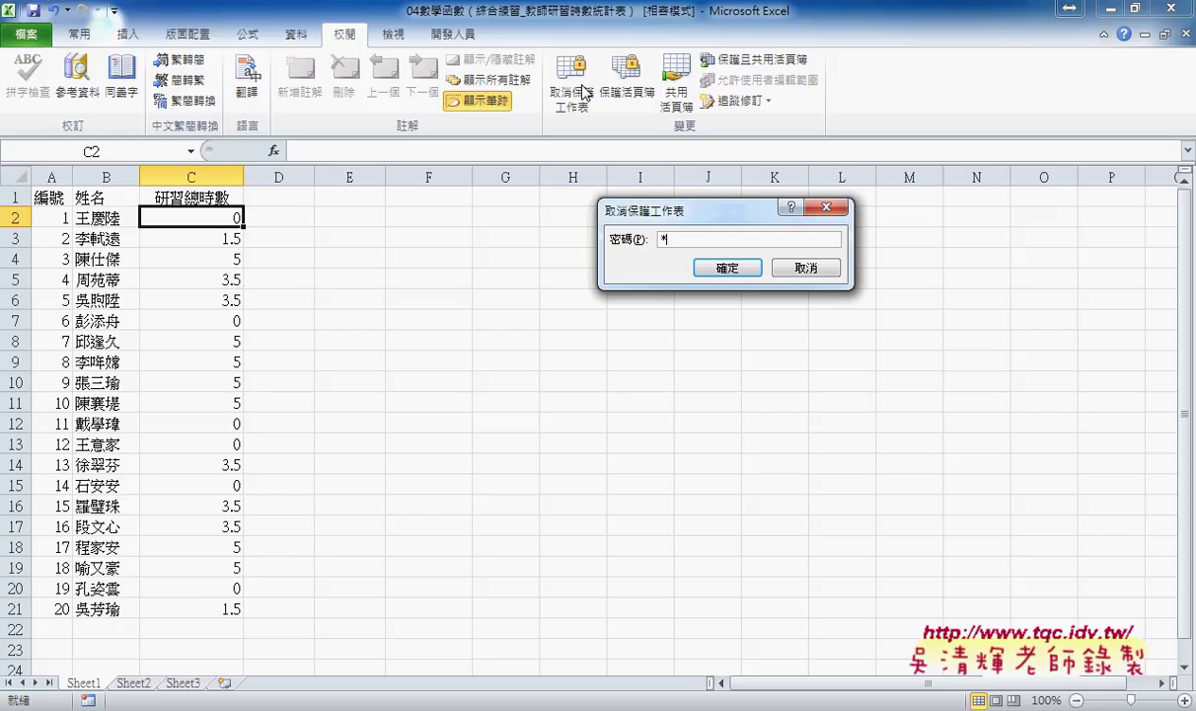
pyautogui.press('Return')
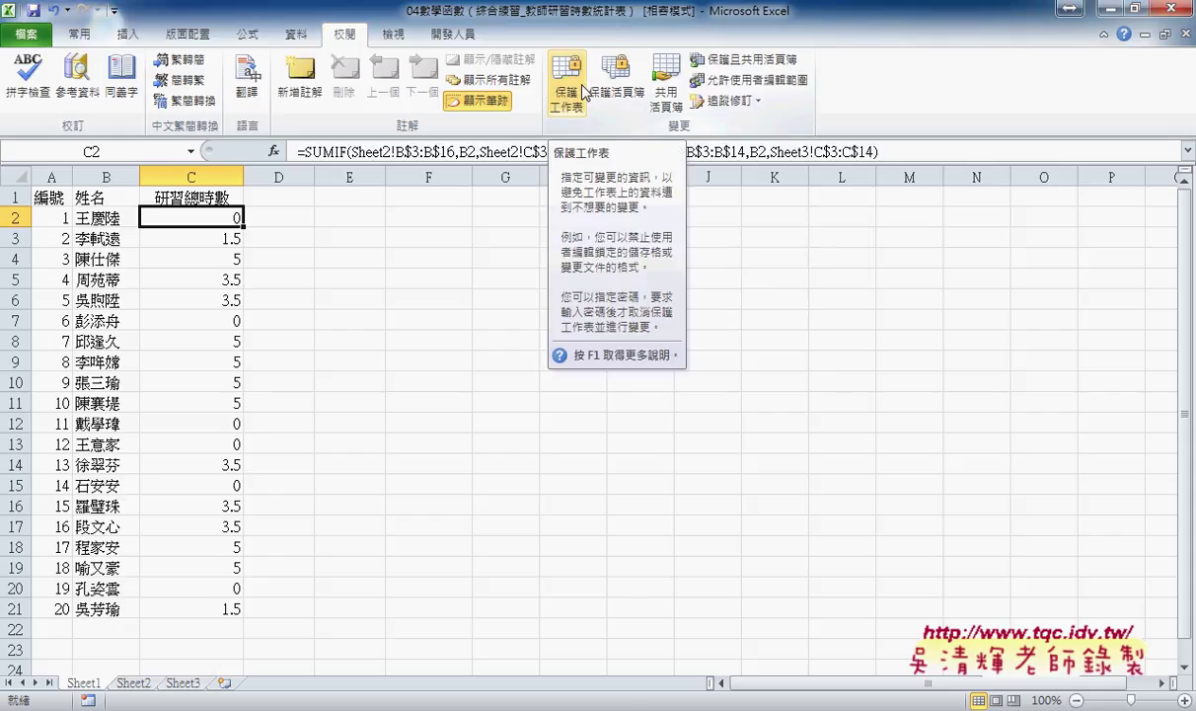
# - Re-protect Sheet1 with the confirmed sheet password, then bring up the unprotect-sheet password prompt
pyautogui.click(566, 89)
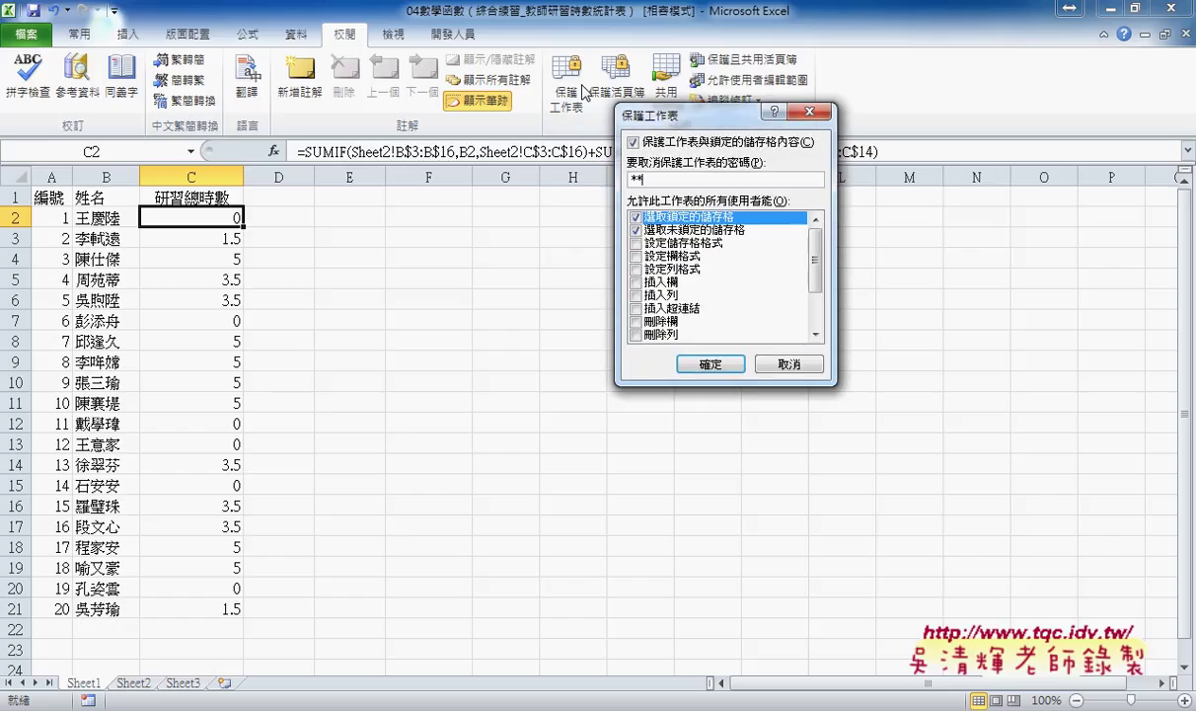
pyautogui.press('Return')
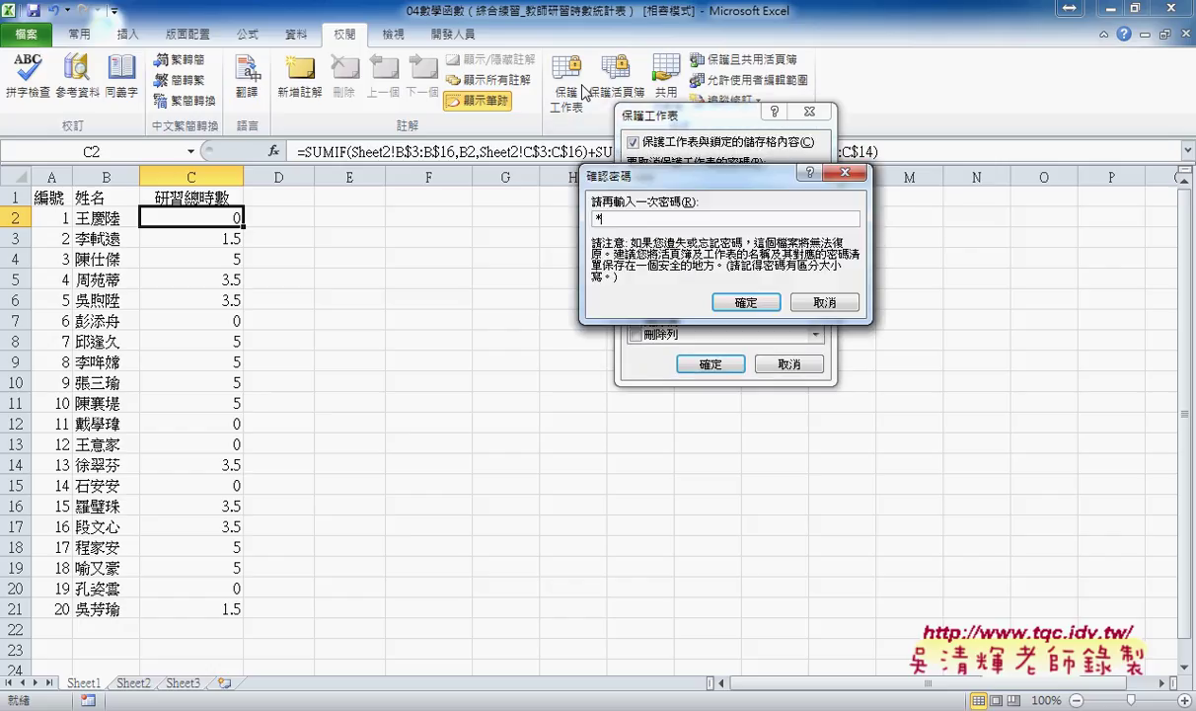
pyautogui.press('Return')
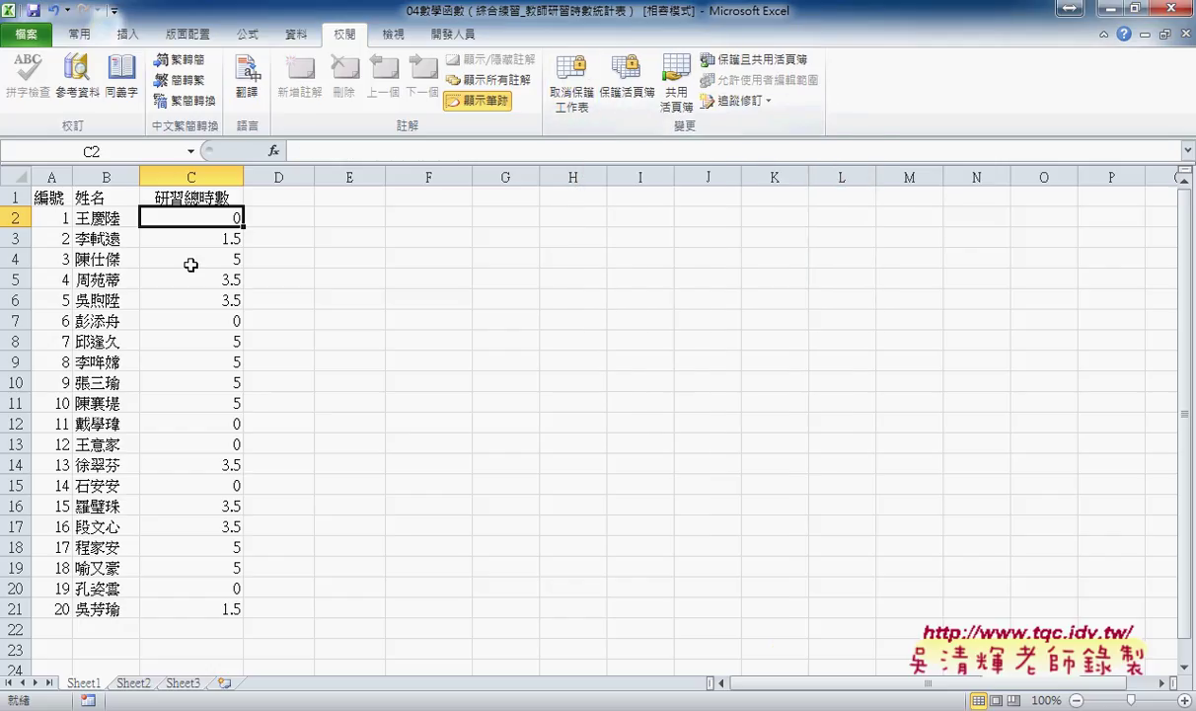
pyautogui.click(572, 87)
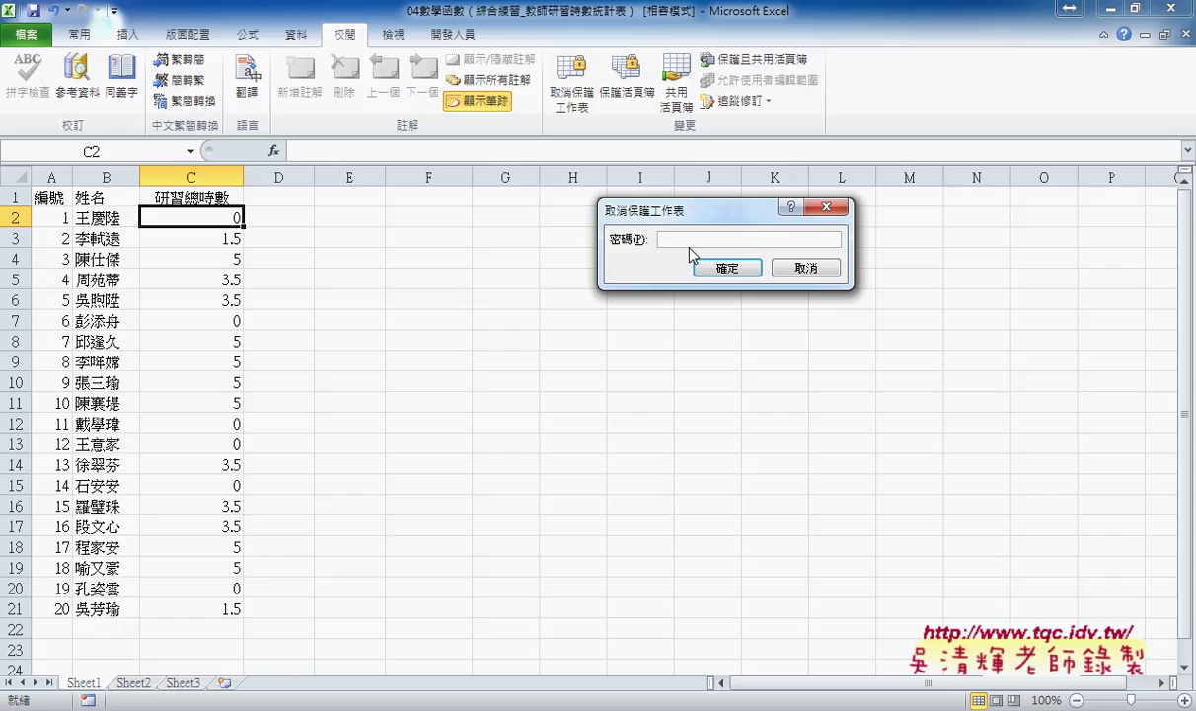
# - Enter the sheet password in the unprotect prompt to reveal C2's SUMIF formula
pyautogui.press('Return')
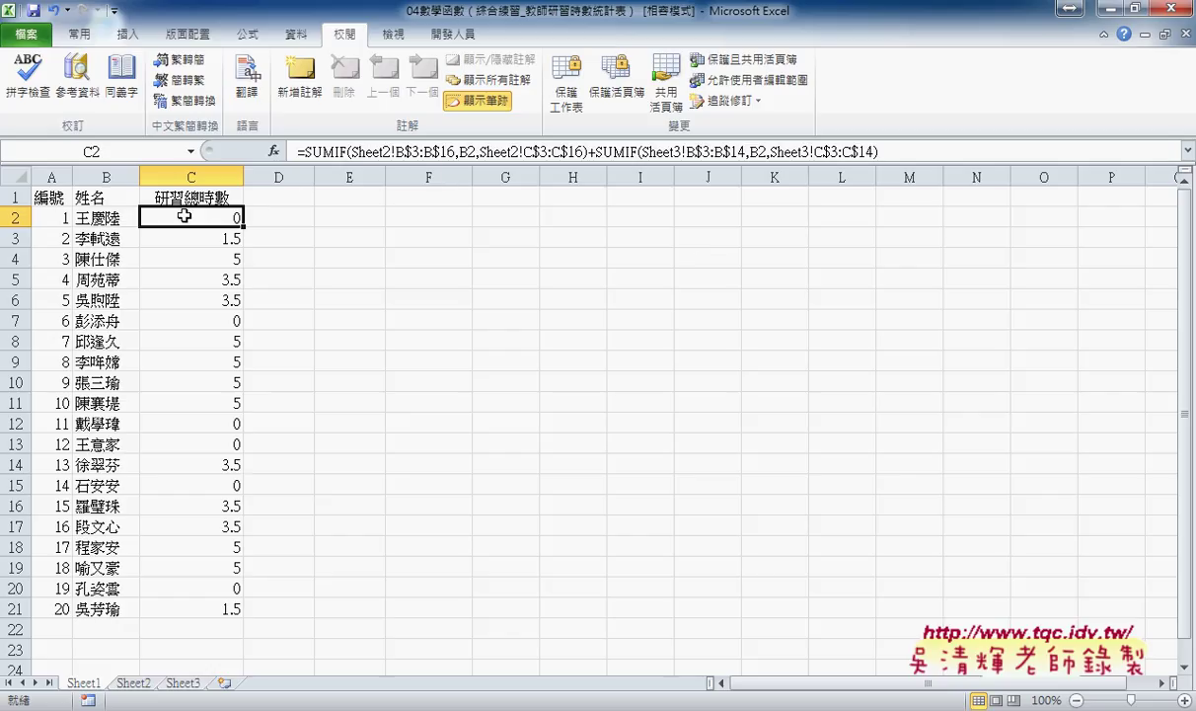
# - Confirm C2:C21 stay Locked and Hidden in Format Cells, cancelling without changes, then go to Developer
pyautogui.moveTo(184, 215); pyautogui.dragTo(178, 606)
pyautogui.rightClick(223, 364)
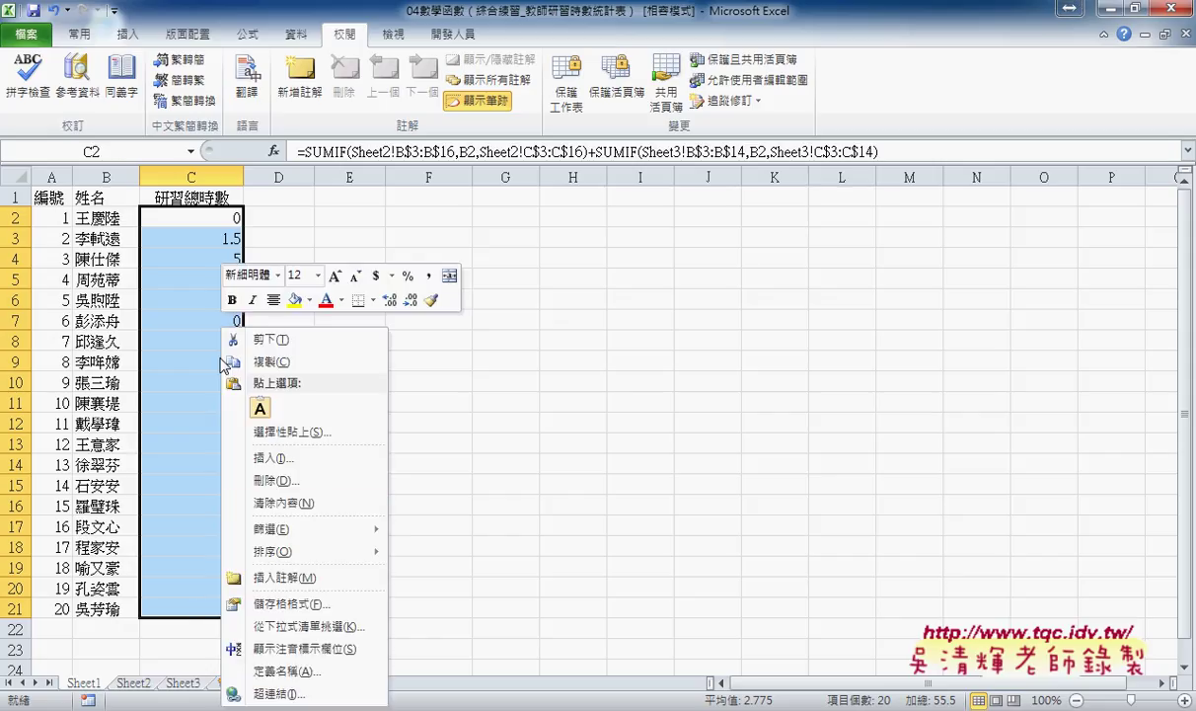
pyautogui.click(296, 603)
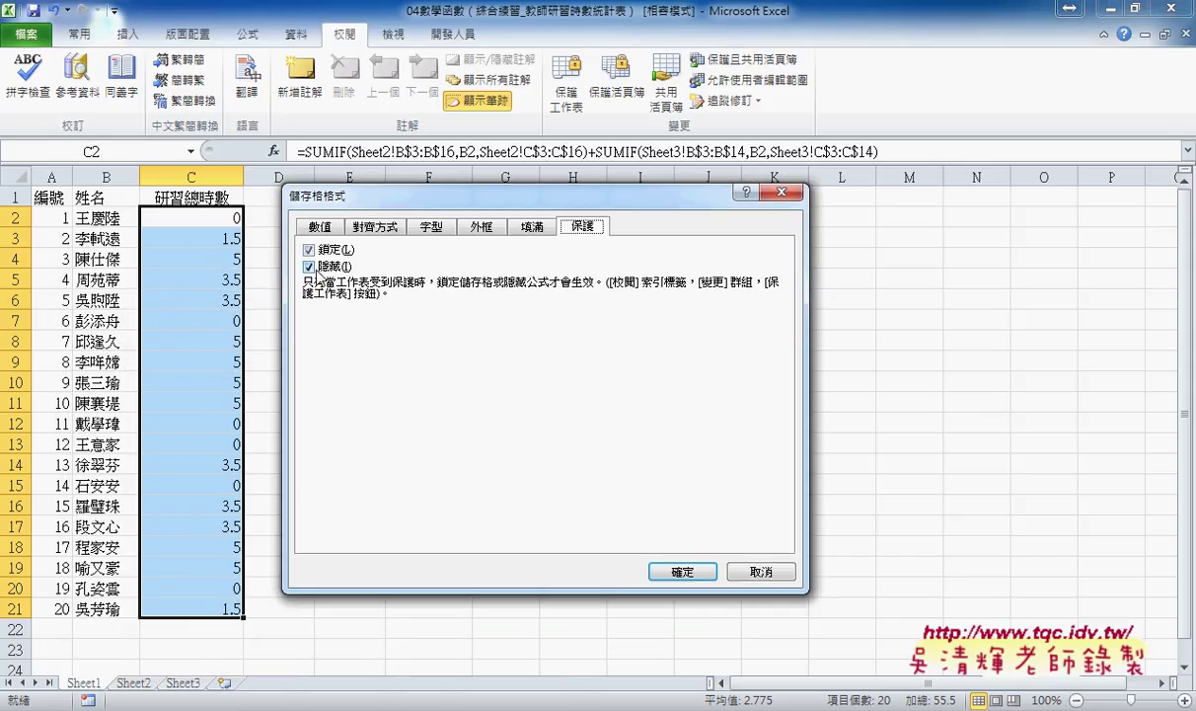
pyautogui.click(308, 250)
pyautogui.click(308, 249)
pyautogui.click(760, 573)
pyautogui.click(452, 34)
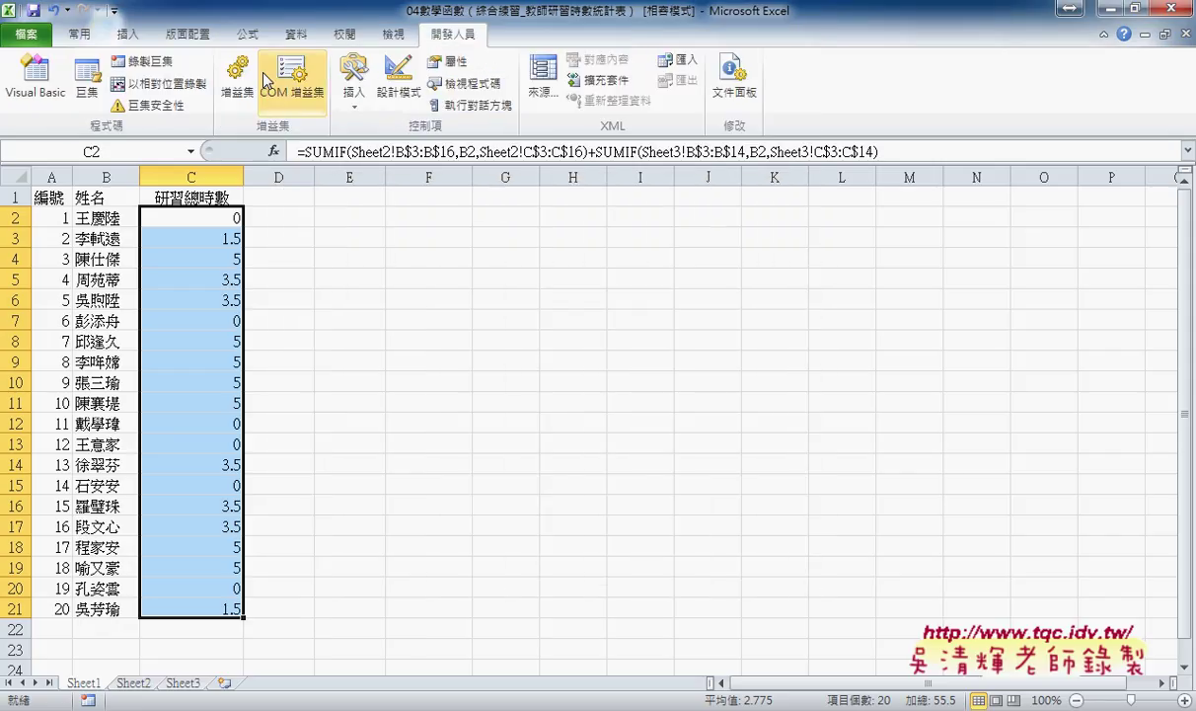
# - Open the VBA editor and widen Project Explorer until 'VBAProject (04數學函數.xls)' is fully readable
pyautogui.click(56, 89)
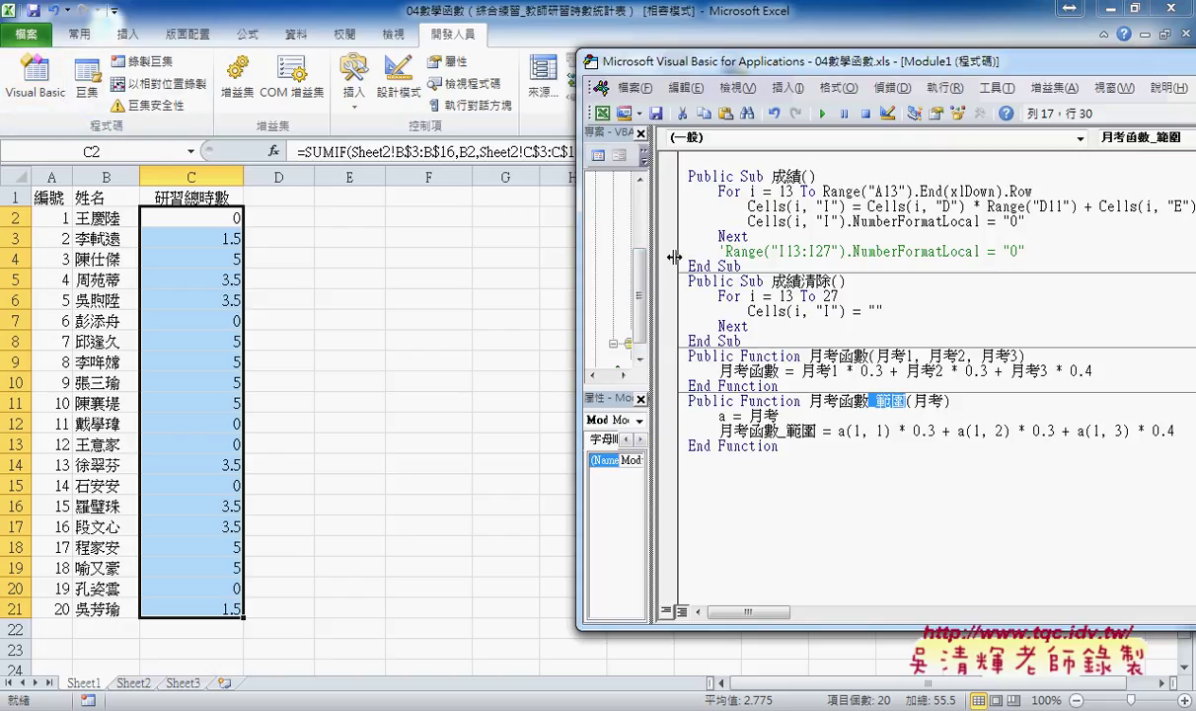
pyautogui.moveTo(675, 256); pyautogui.dragTo(765, 256)
pyautogui.scroll(-2, 716, 286)
pyautogui.scroll(2, 755, 273)
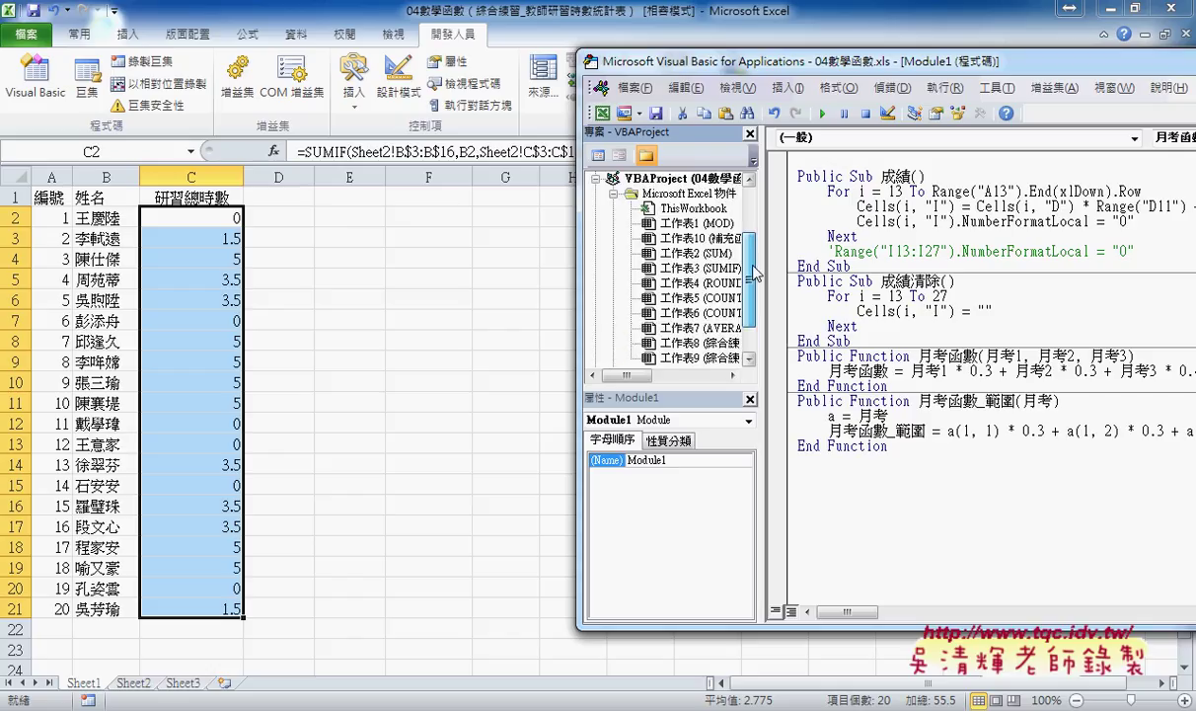
pyautogui.scroll(-2, 755, 273)
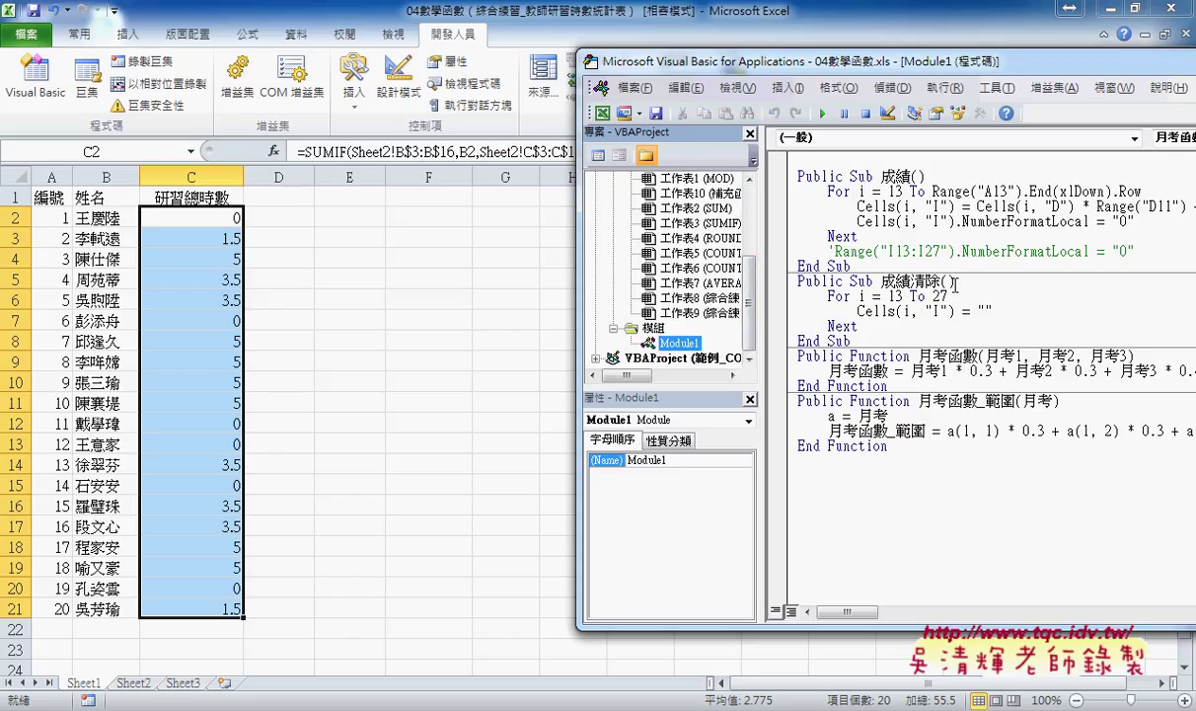
pyautogui.scroll(2, 755, 261)
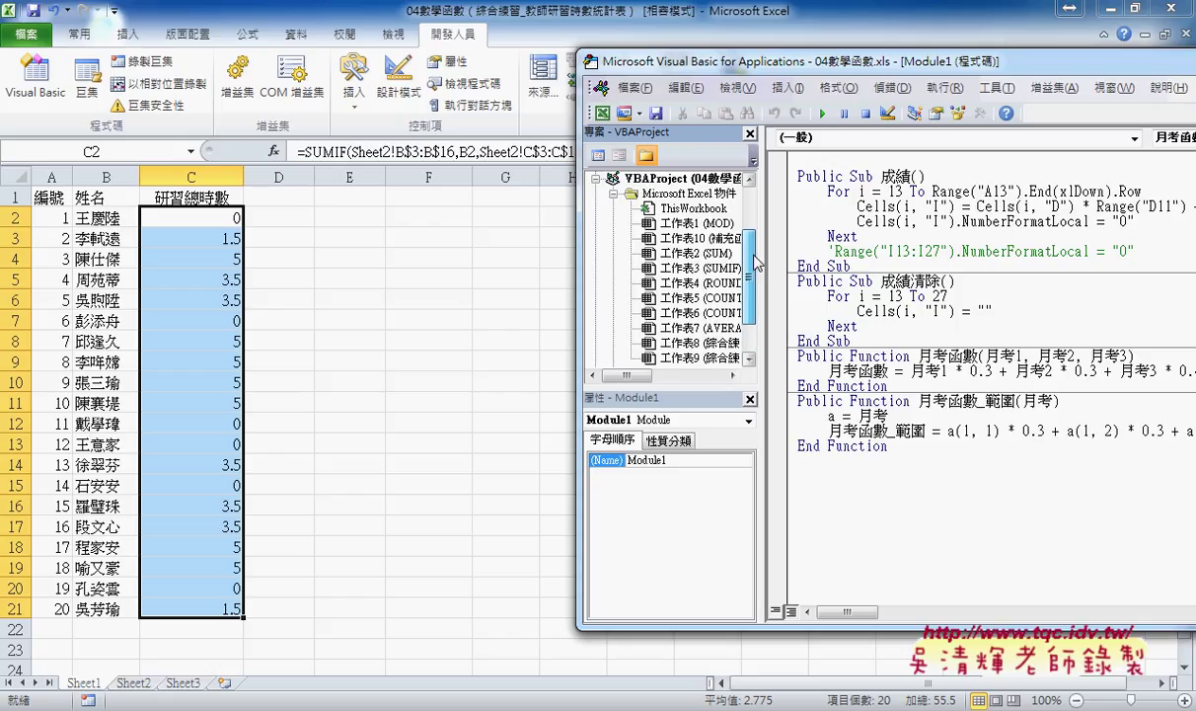
pyautogui.click(691, 178)
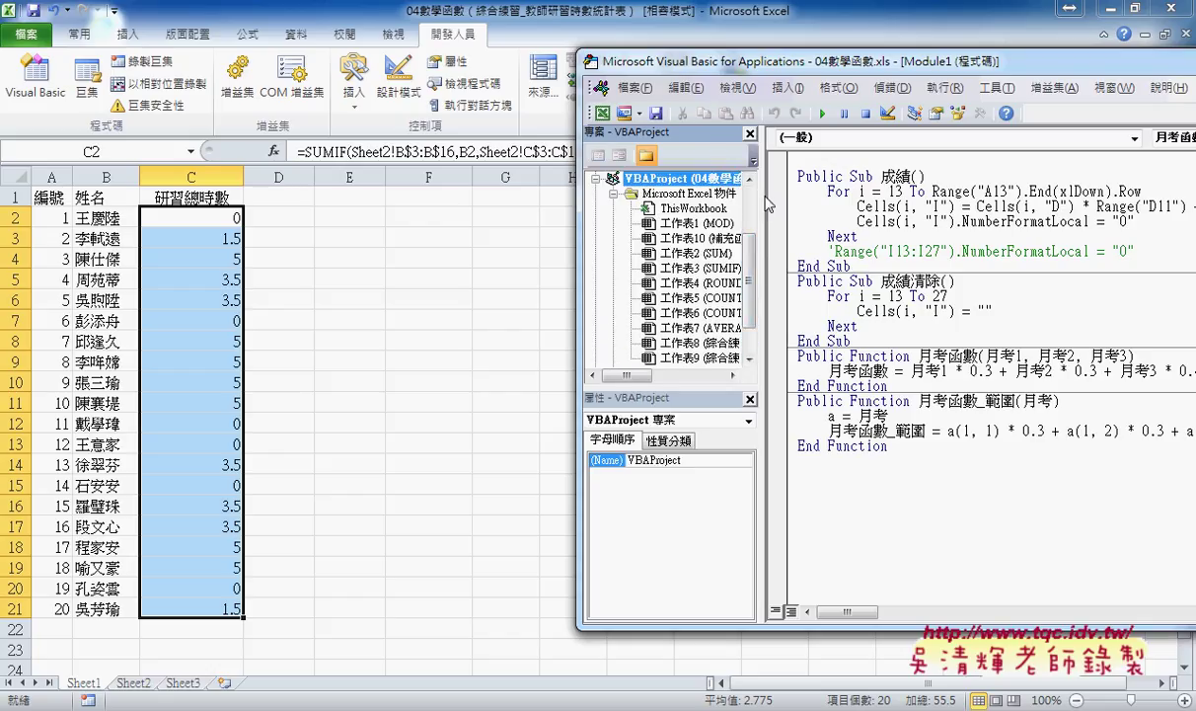
pyautogui.moveTo(766, 203); pyautogui.dragTo(856, 202)
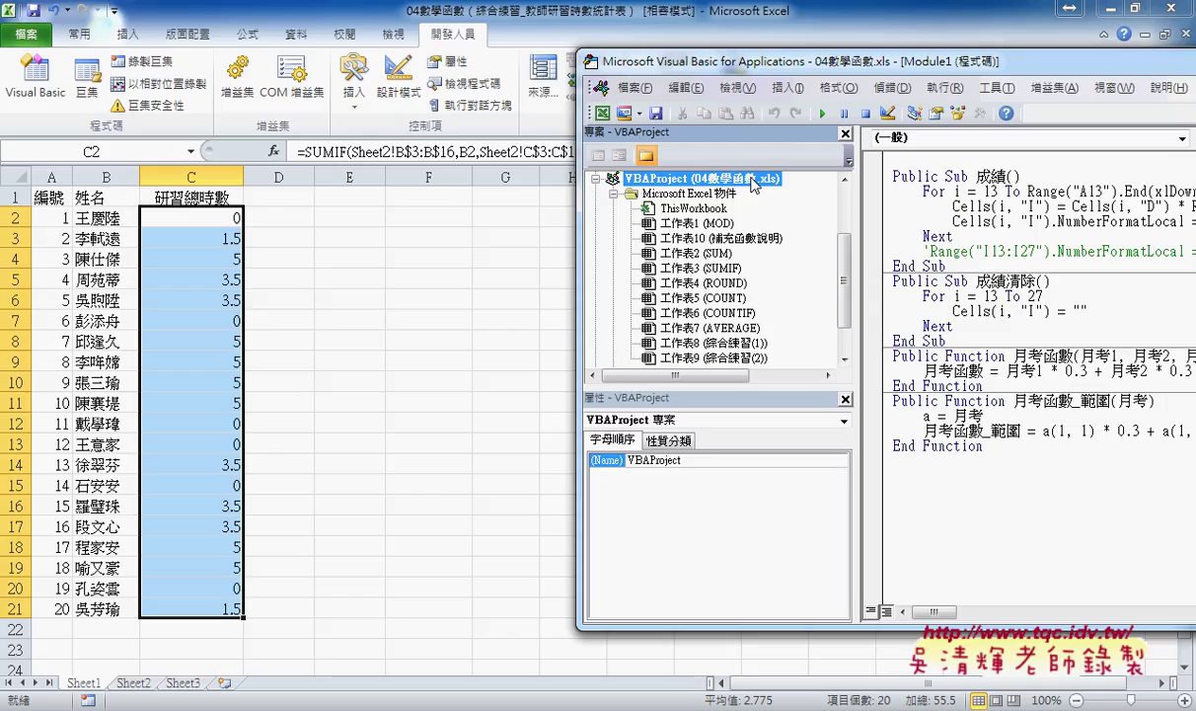
# - In VBAProject Properties' Protection tab, lock the project for viewing with a password
pyautogui.rightClick(753, 183)
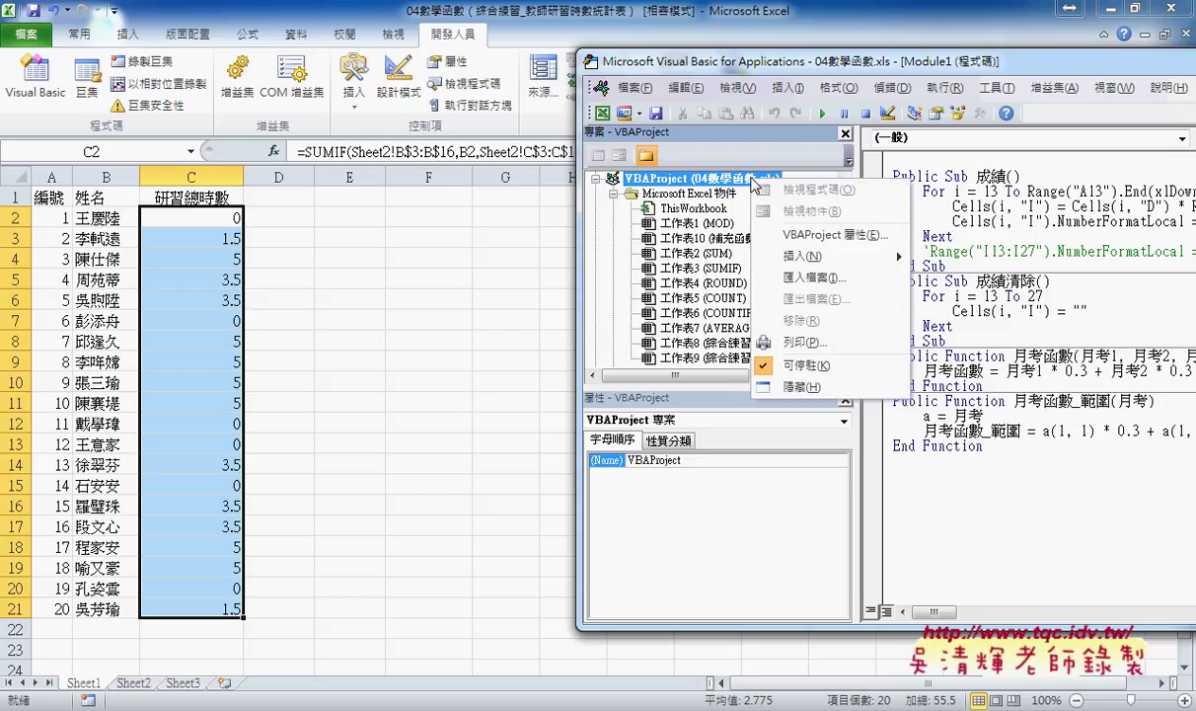
pyautogui.click(808, 237)
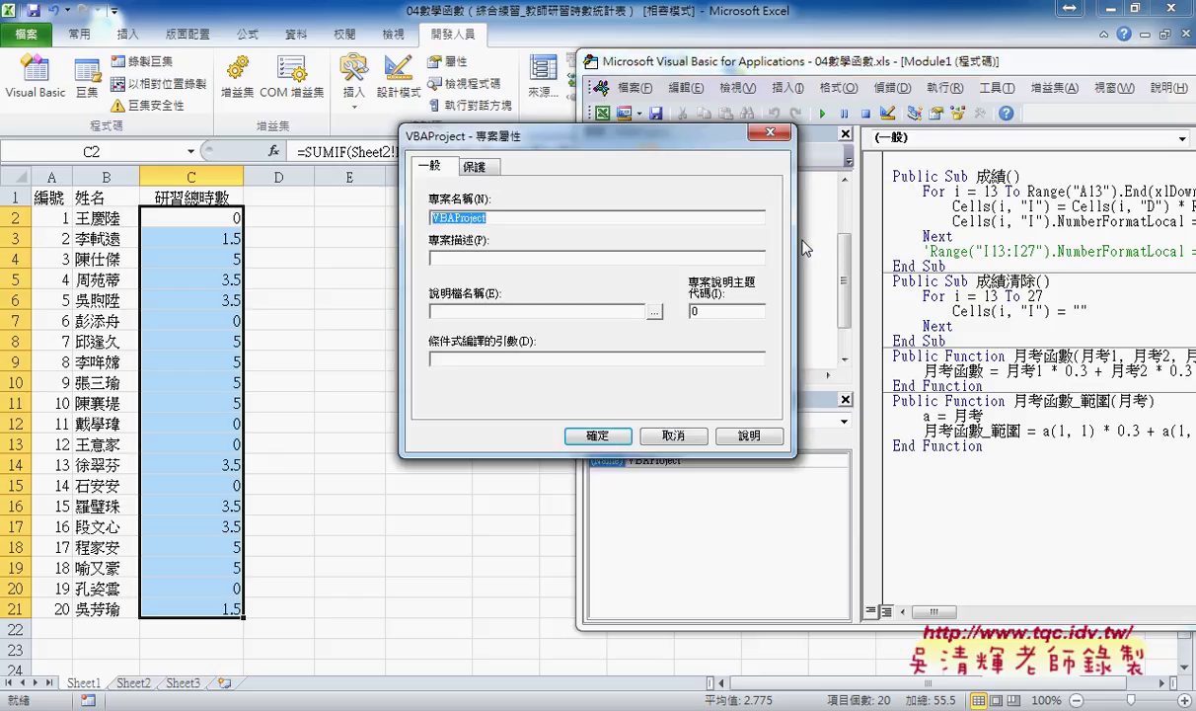
pyautogui.moveTo(672, 147); pyautogui.dragTo(844, 282)
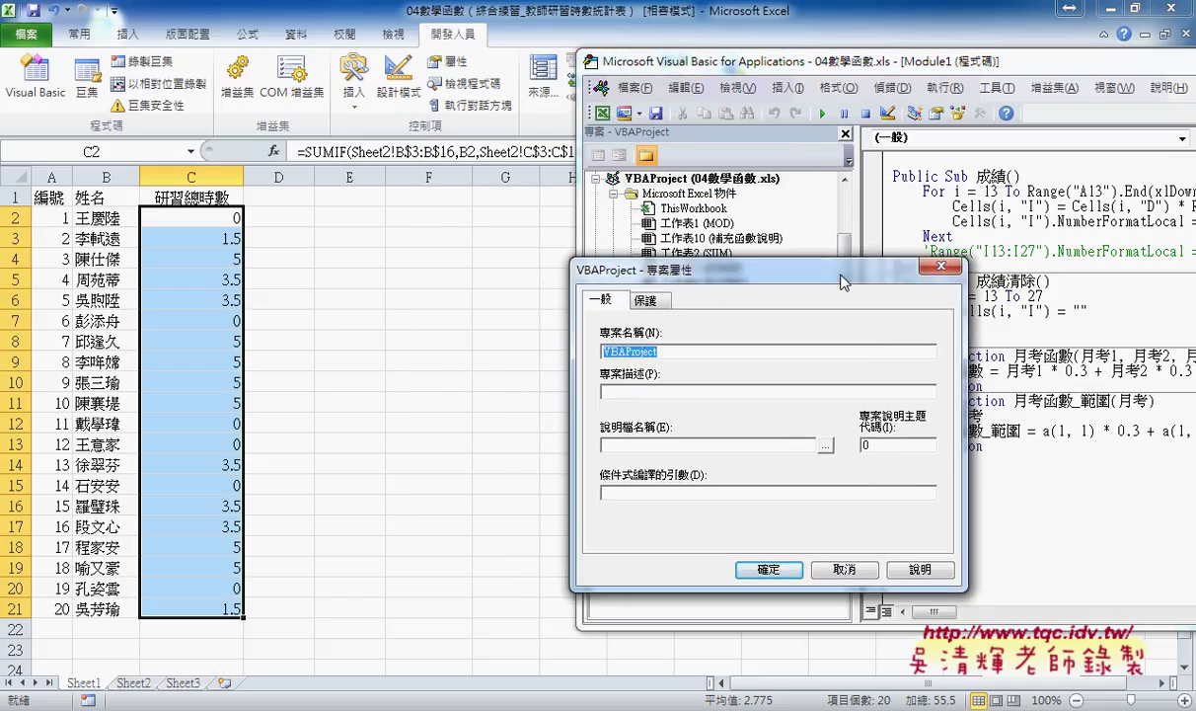
pyautogui.click(650, 300)
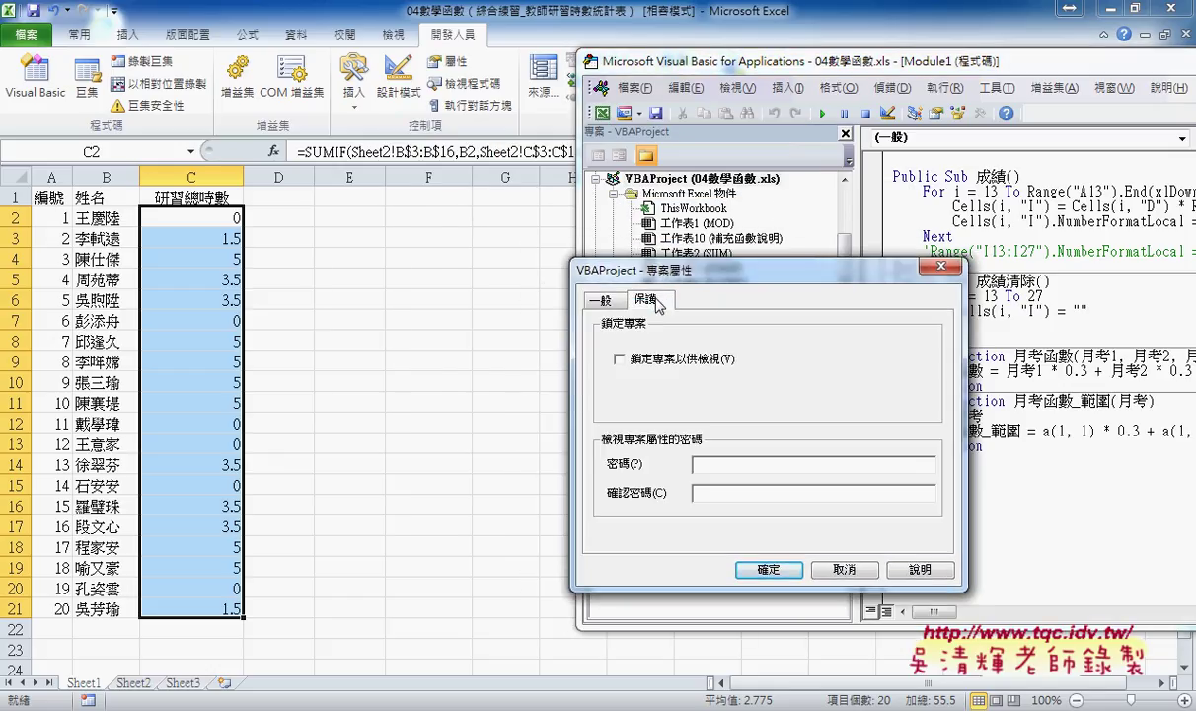
pyautogui.click(620, 359)
pyautogui.click(699, 493)
pyautogui.click(763, 467)
pyautogui.press('Tab')
pyautogui.click(756, 569)
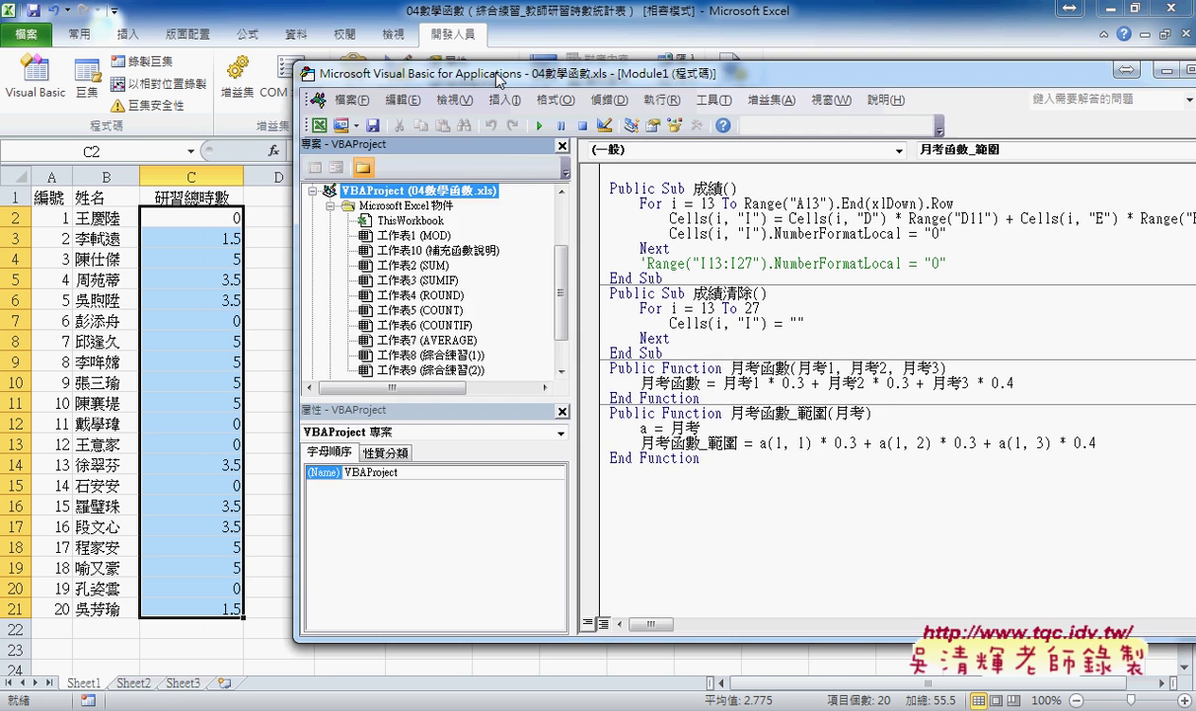
# - Close the VBA editor and exit Excel, saving the workbook changes
pyautogui.moveTo(755, 61); pyautogui.dragTo(291, 95)
pyautogui.click(1044, 90)
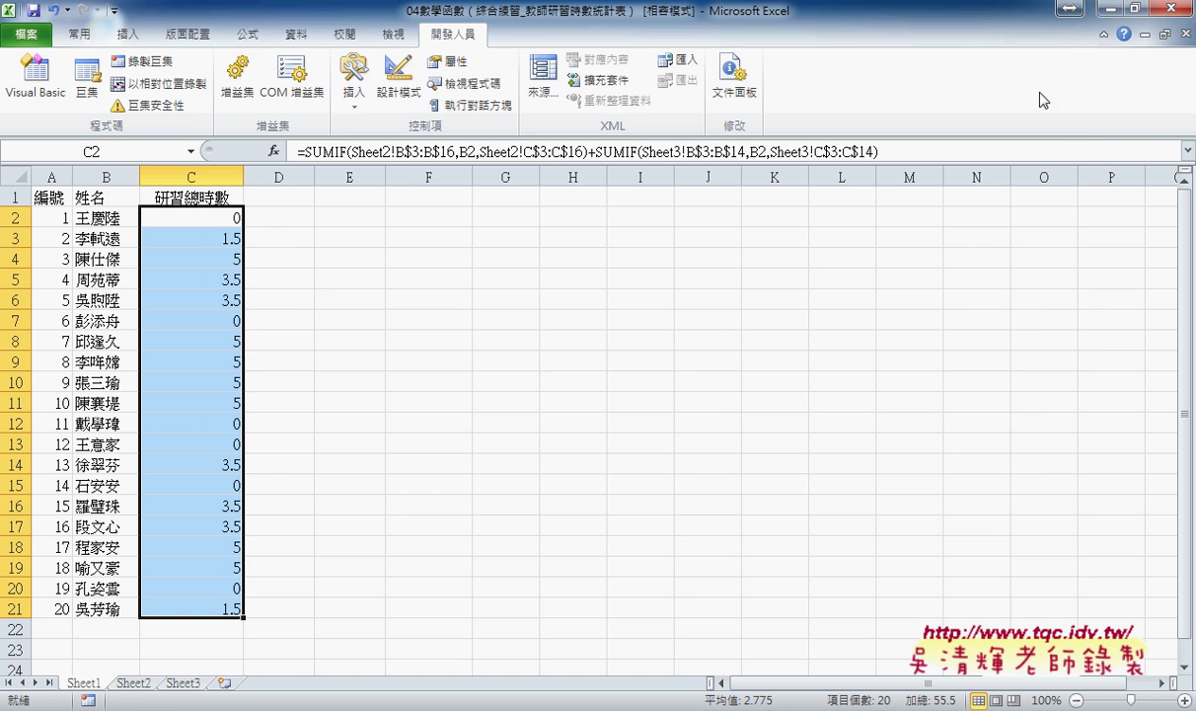
pyautogui.click(1181, 9)
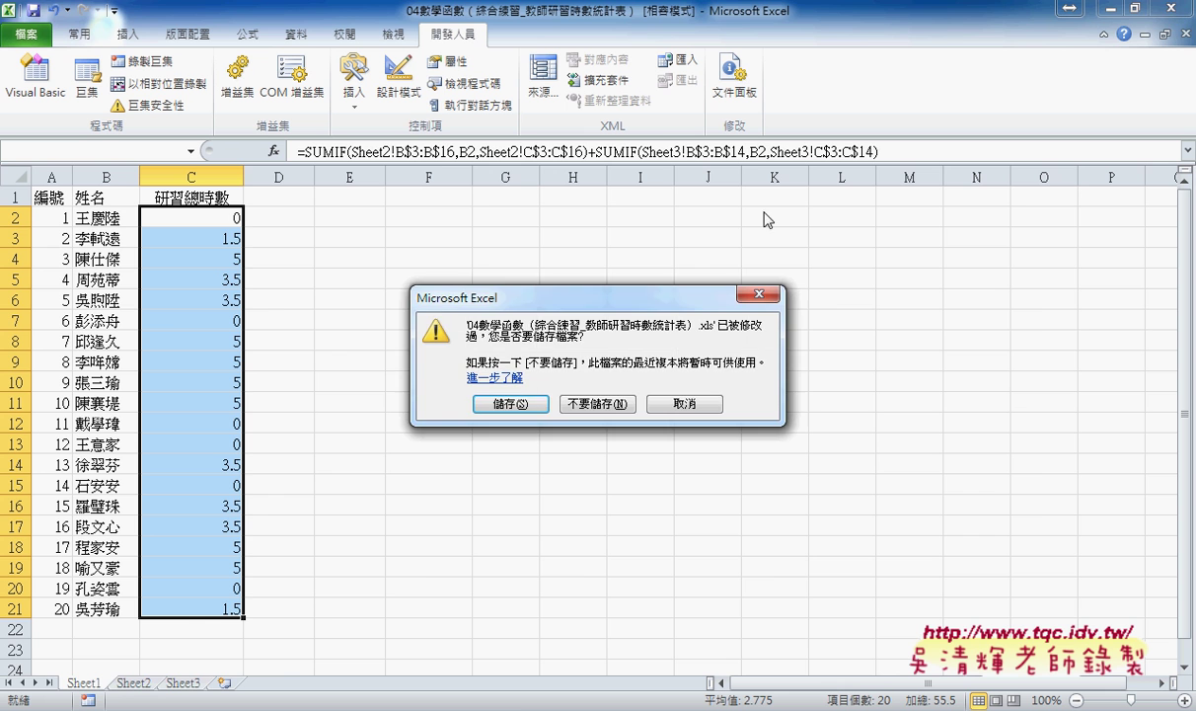
pyautogui.click(511, 398)
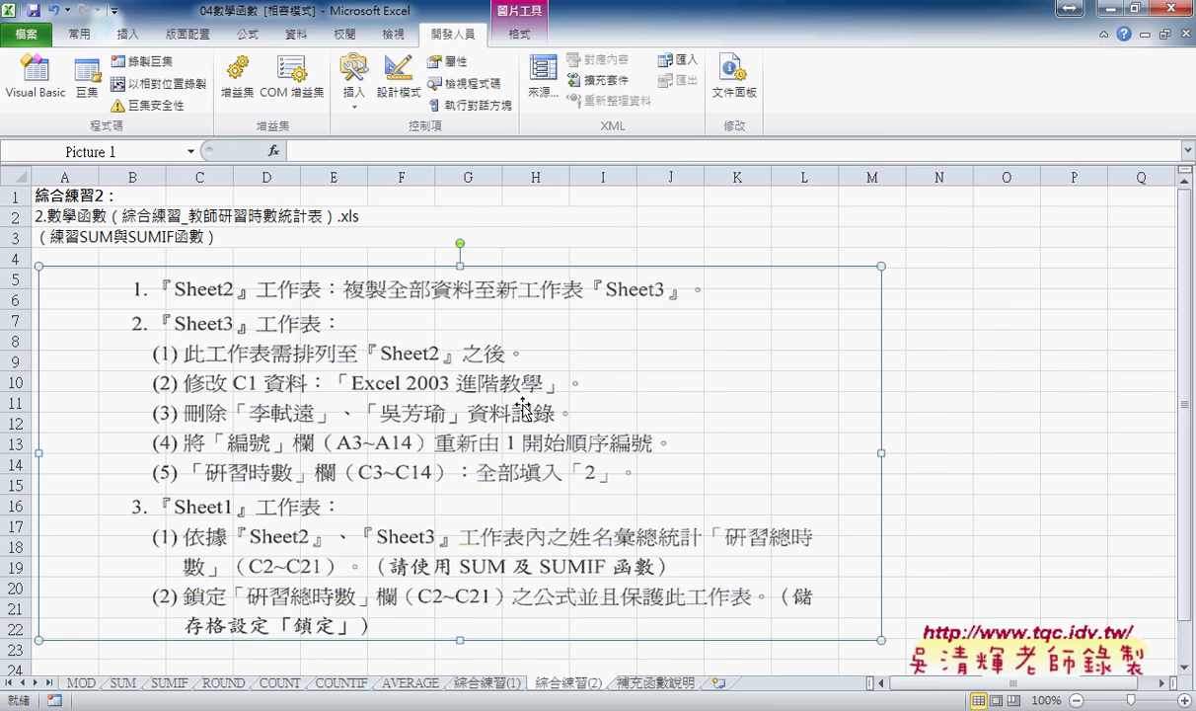
pyautogui.click(1119, 14)
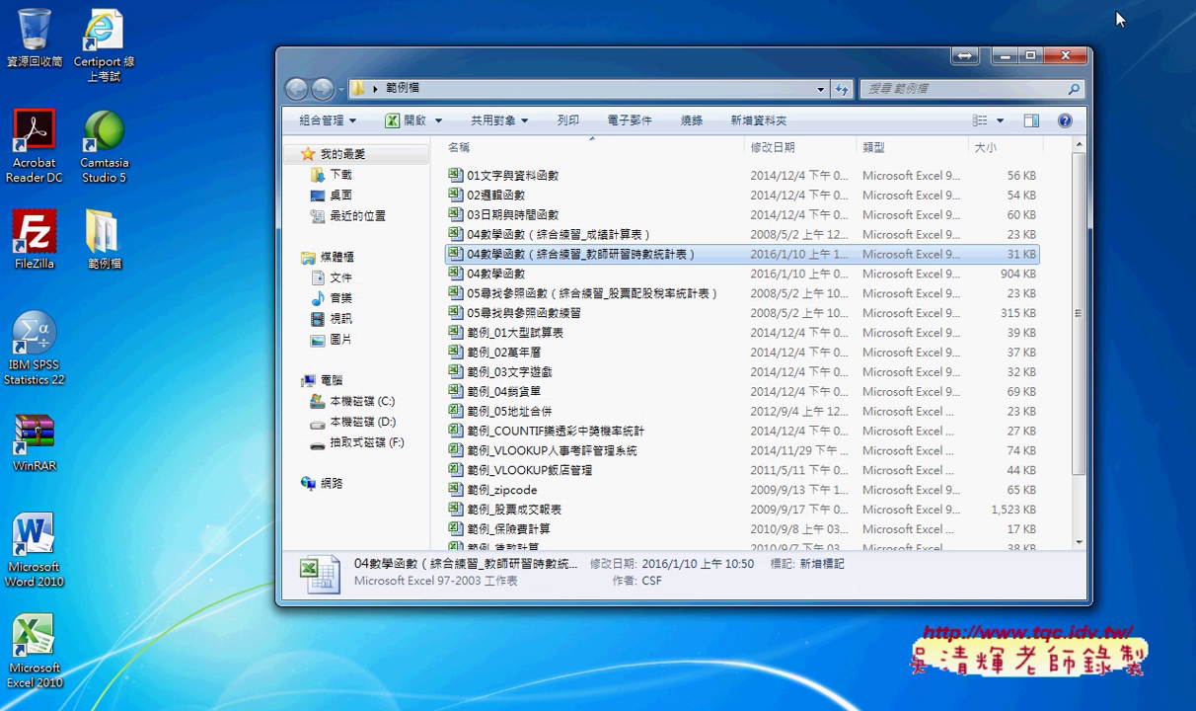
# - Reopen 04數學函數.xls from Explorer, confirming it replaces the already-open copy
pyautogui.click(520, 274)
pyautogui.doubleClick(521, 281)
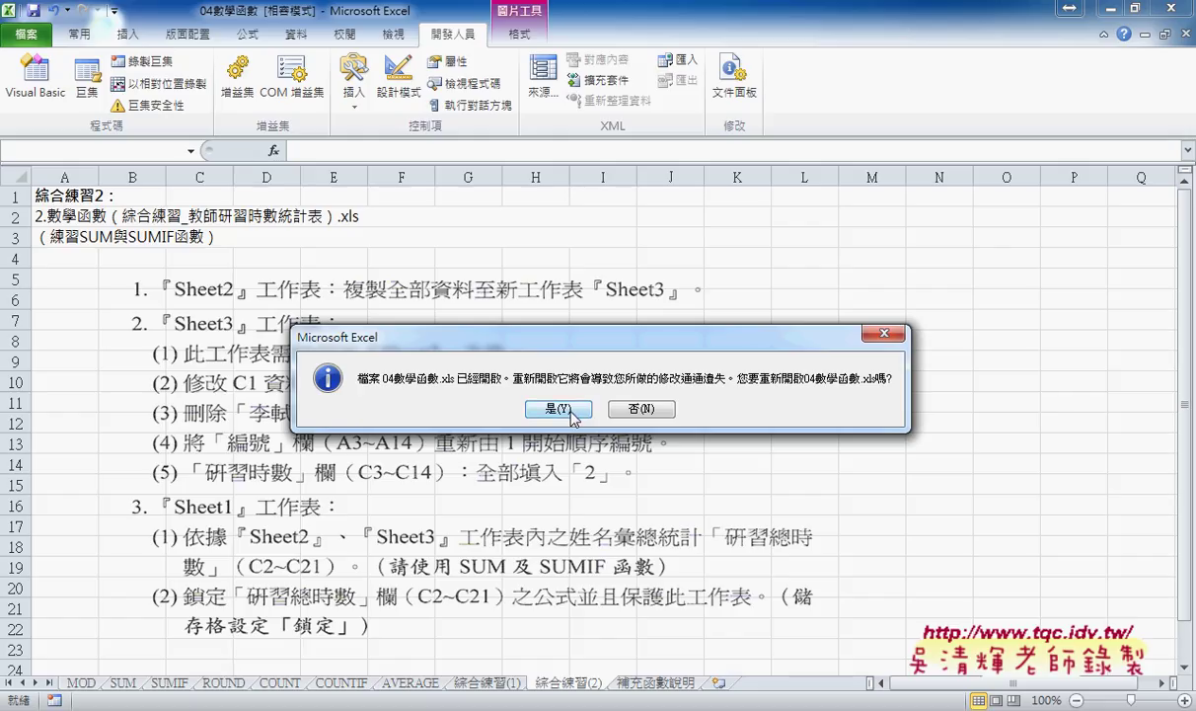
pyautogui.click(572, 413)
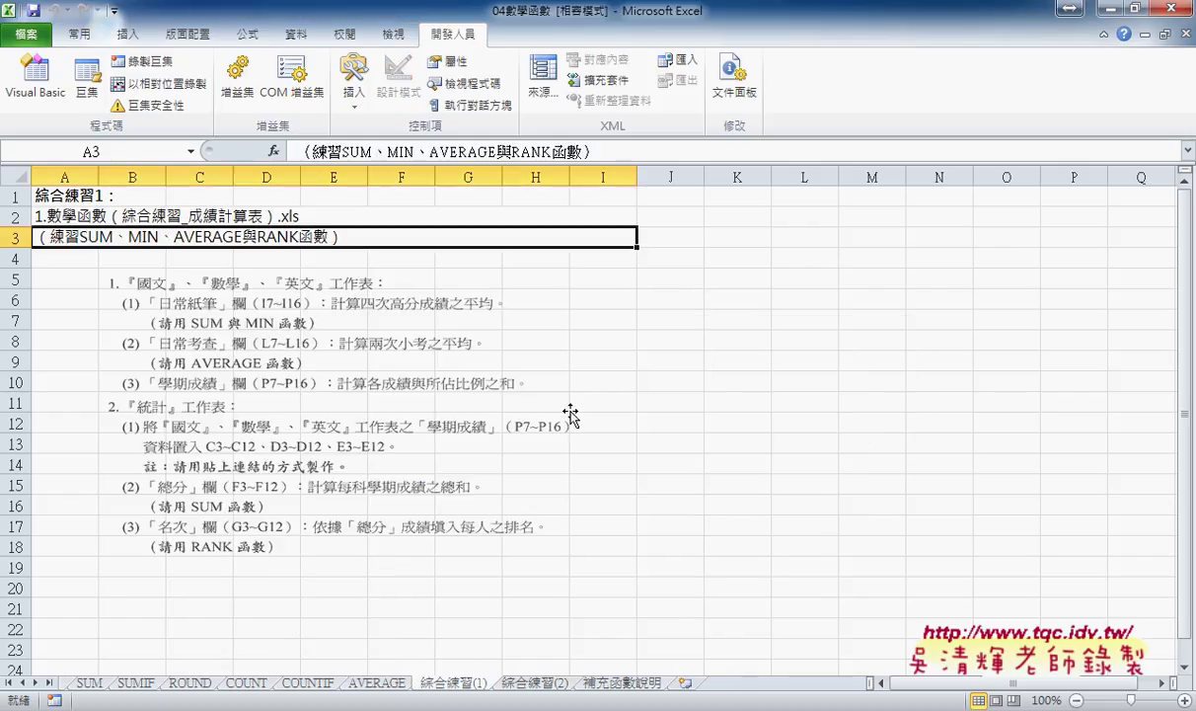
# - Browse the 04數學函數 project's Excel objects in Project Explorer, then return to Excel and reopen the VBA editor
pyautogui.click(35, 79)
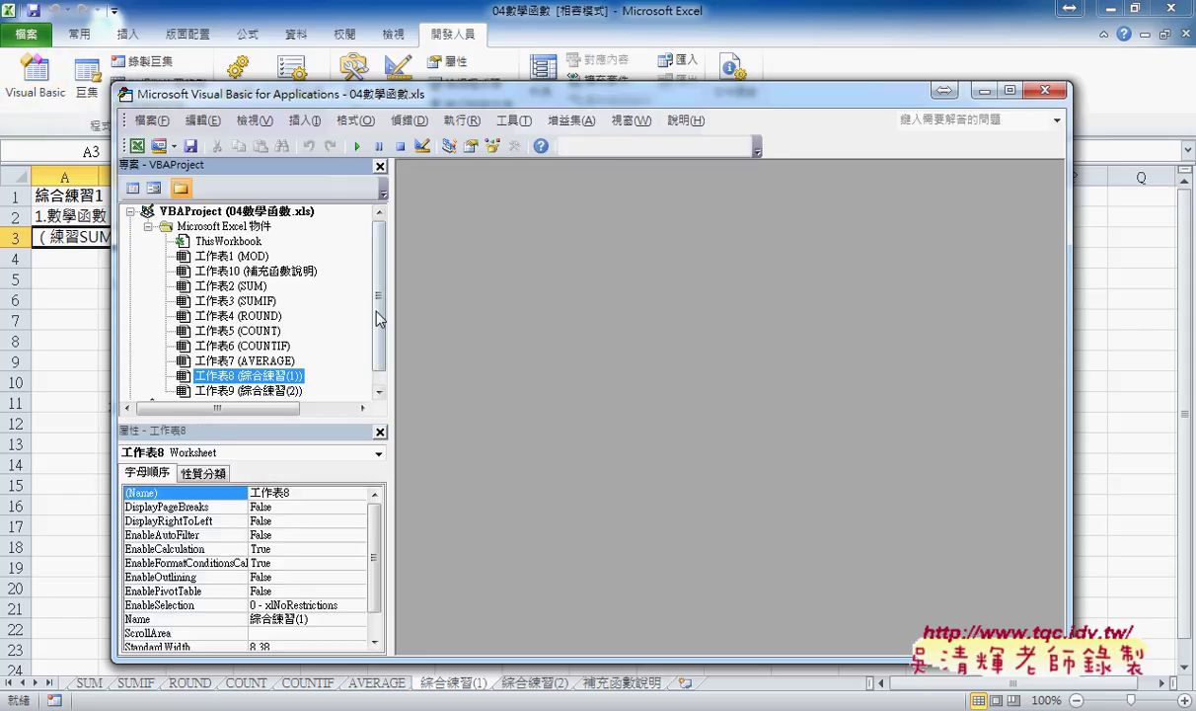
pyautogui.scroll(-1, 355, 365)
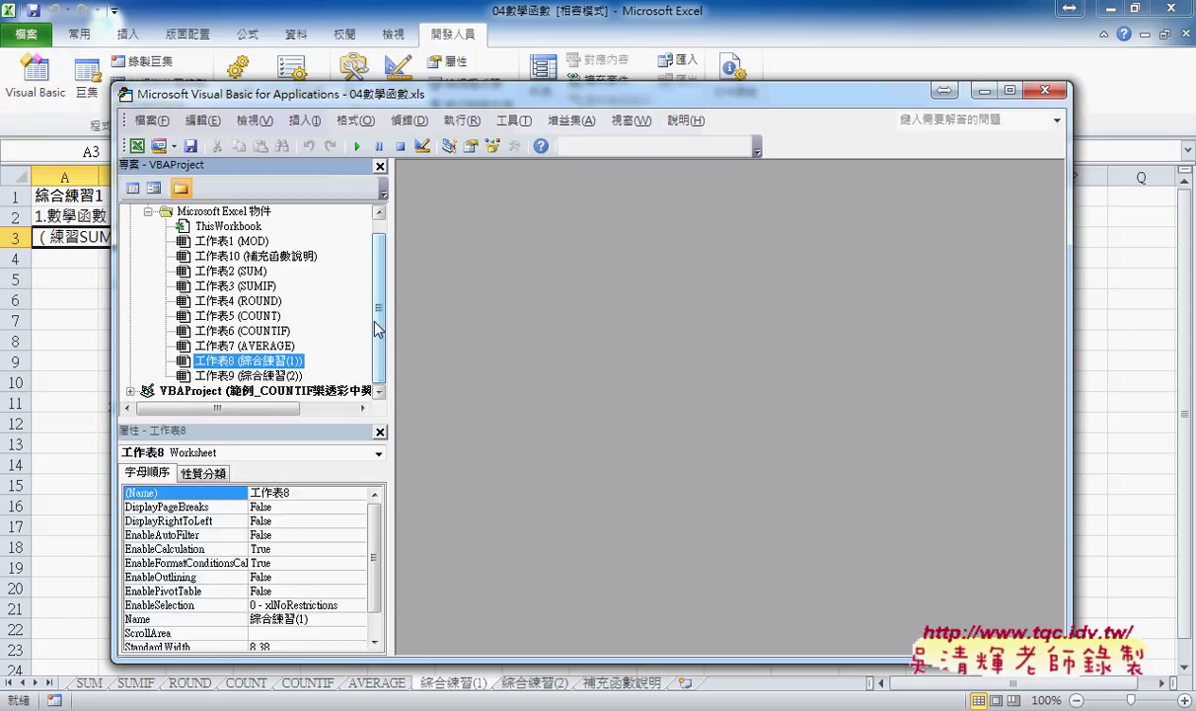
pyautogui.scroll(1, 362, 311)
pyautogui.scroll(-1, 383, 288)
pyautogui.scroll(-1, 128, 390)
pyautogui.doubleClick(212, 390)
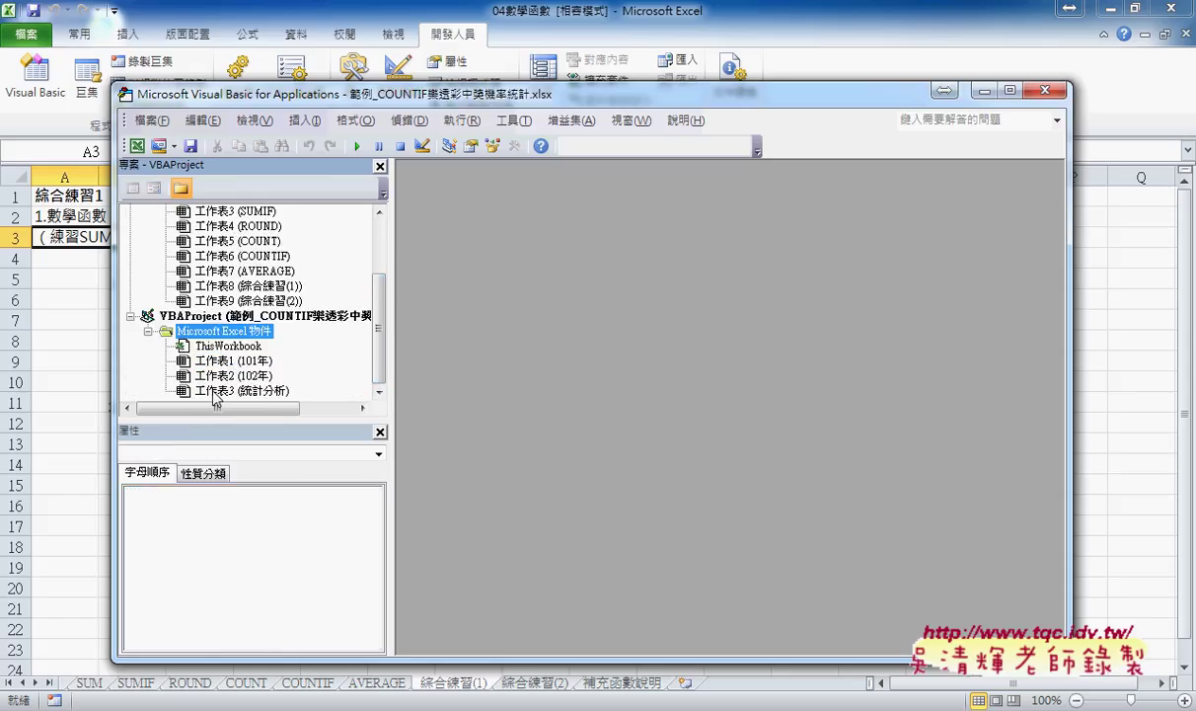
pyautogui.moveTo(381, 353); pyautogui.dragTo(381, 232)
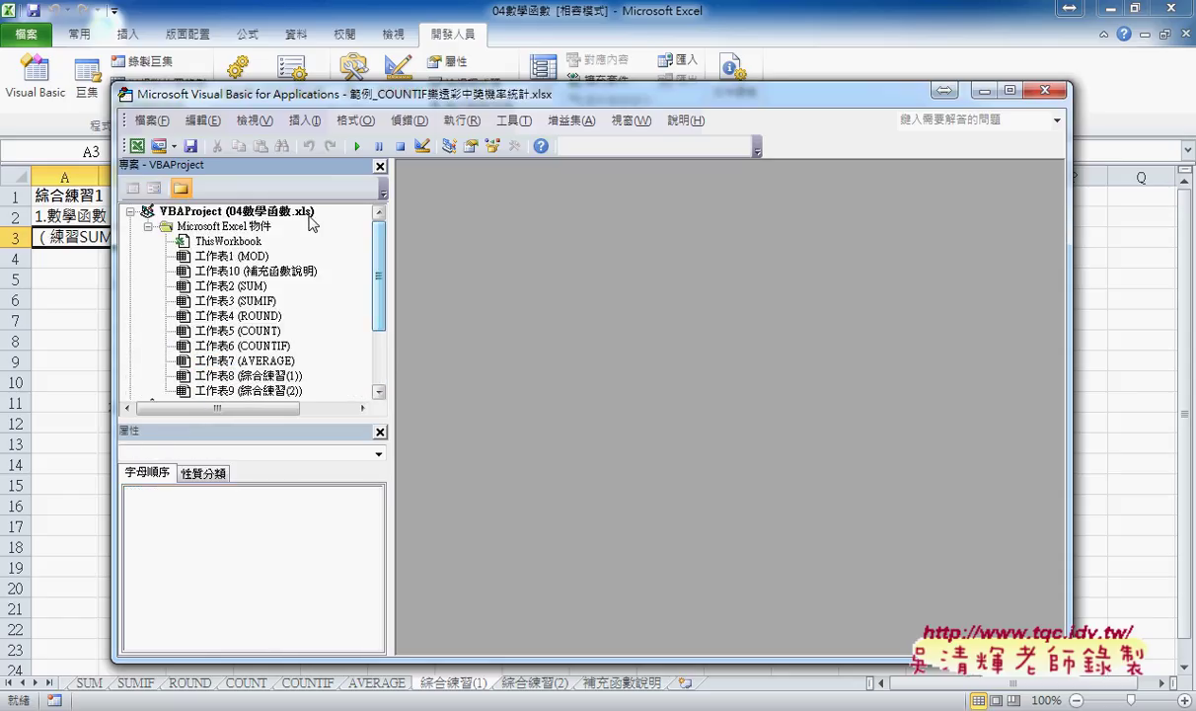
pyautogui.click(285, 211)
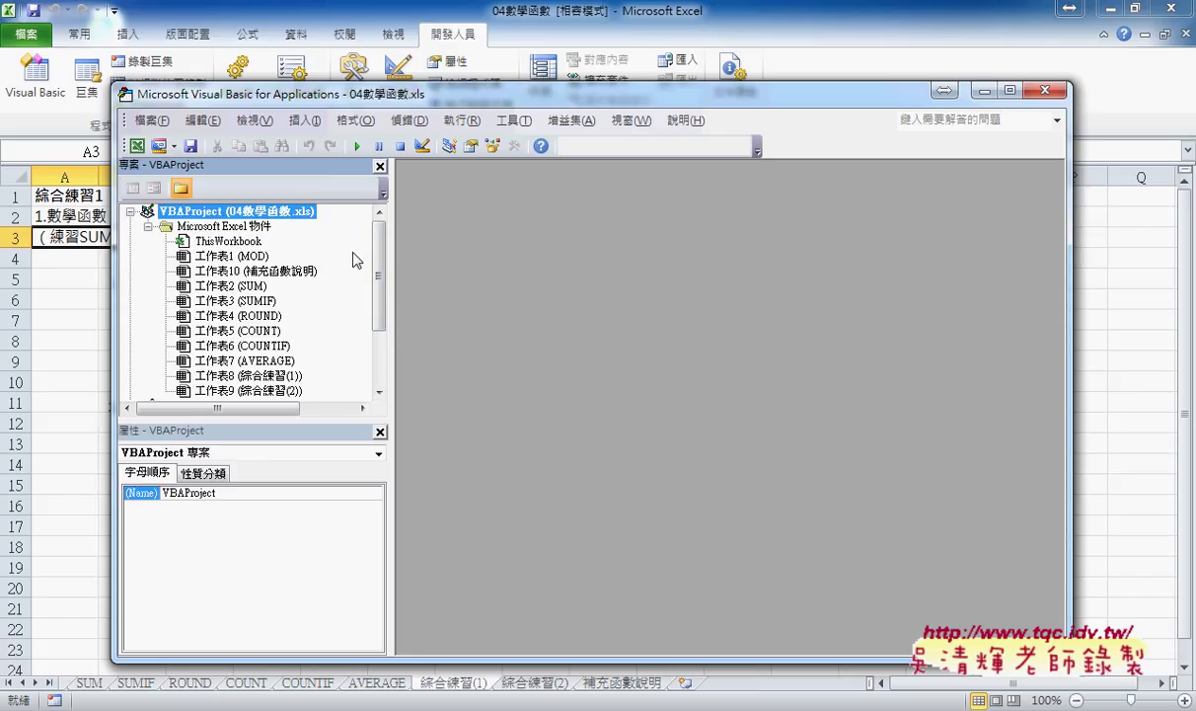
pyautogui.moveTo(379, 256)
pyautogui.mouseDown()
pyautogui.moveTo(379, 327)
pyautogui.moveTo(379, 251)
pyautogui.mouseUp()
pyautogui.moveTo(379, 259); pyautogui.dragTo(380, 313)
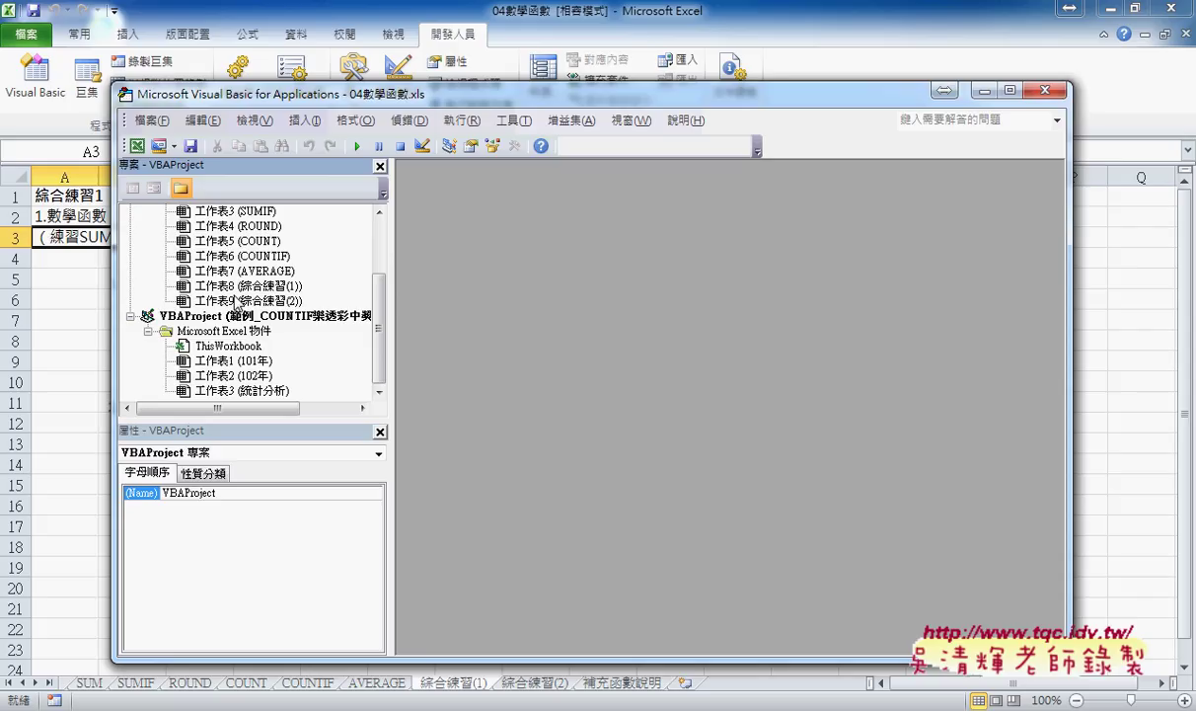
pyautogui.click(36, 289)
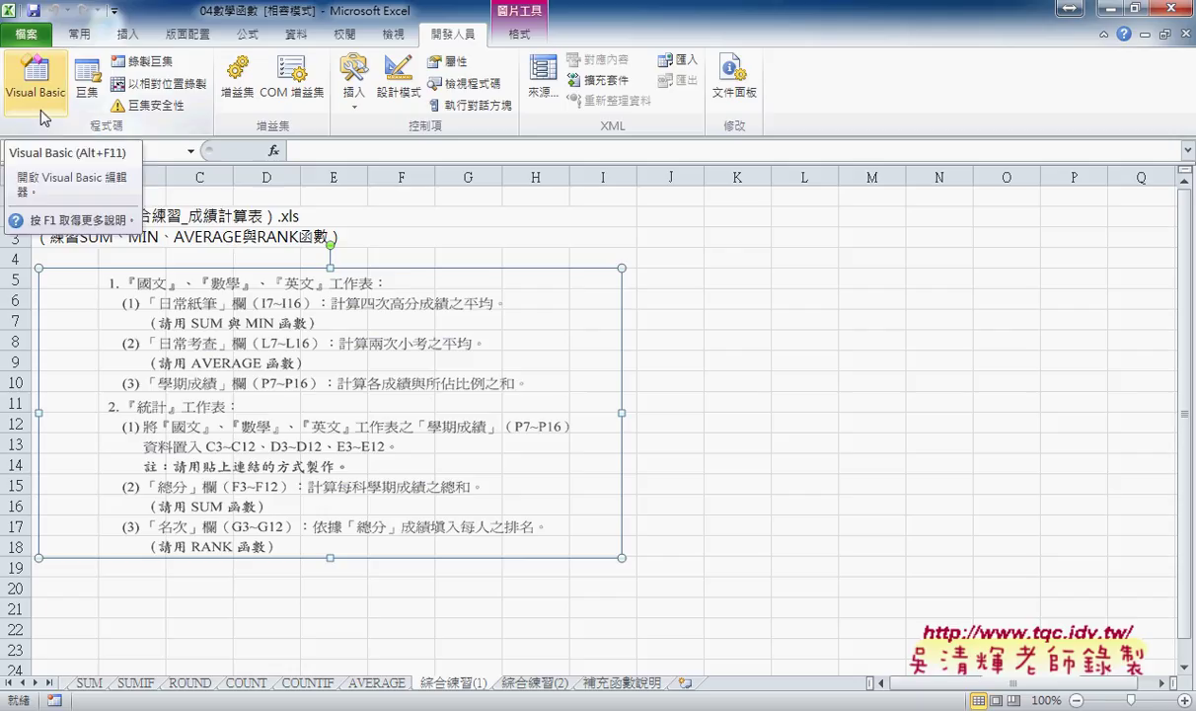
pyautogui.click(38, 104)
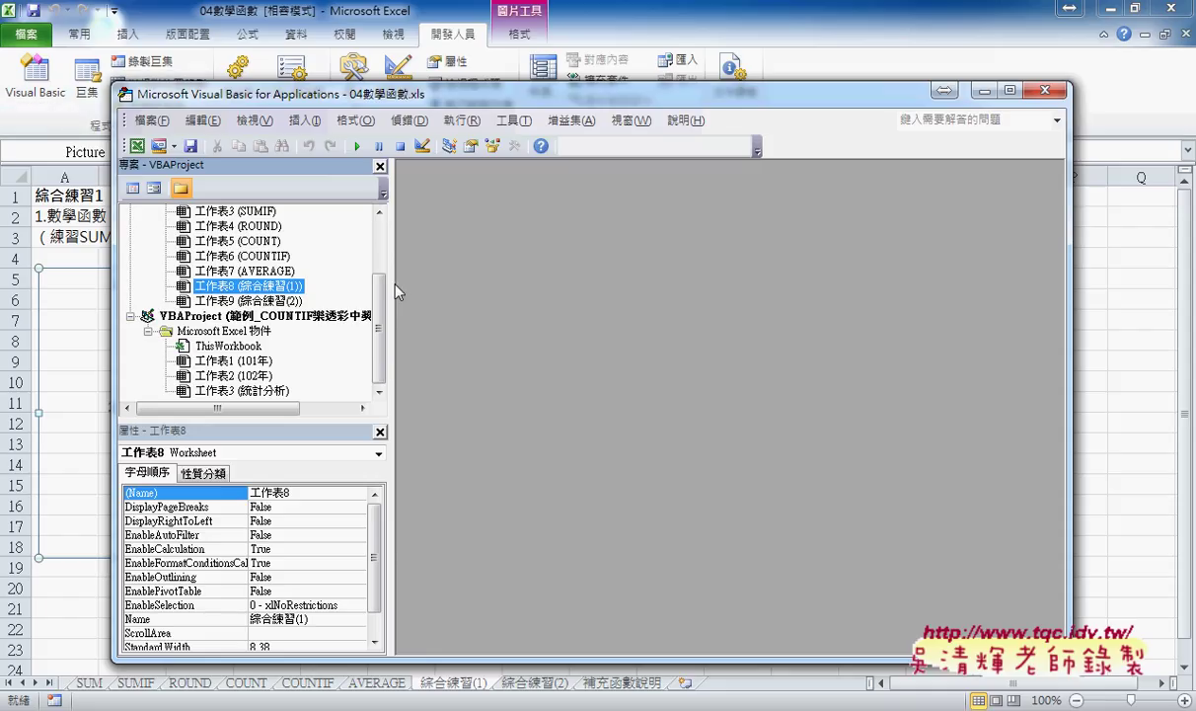